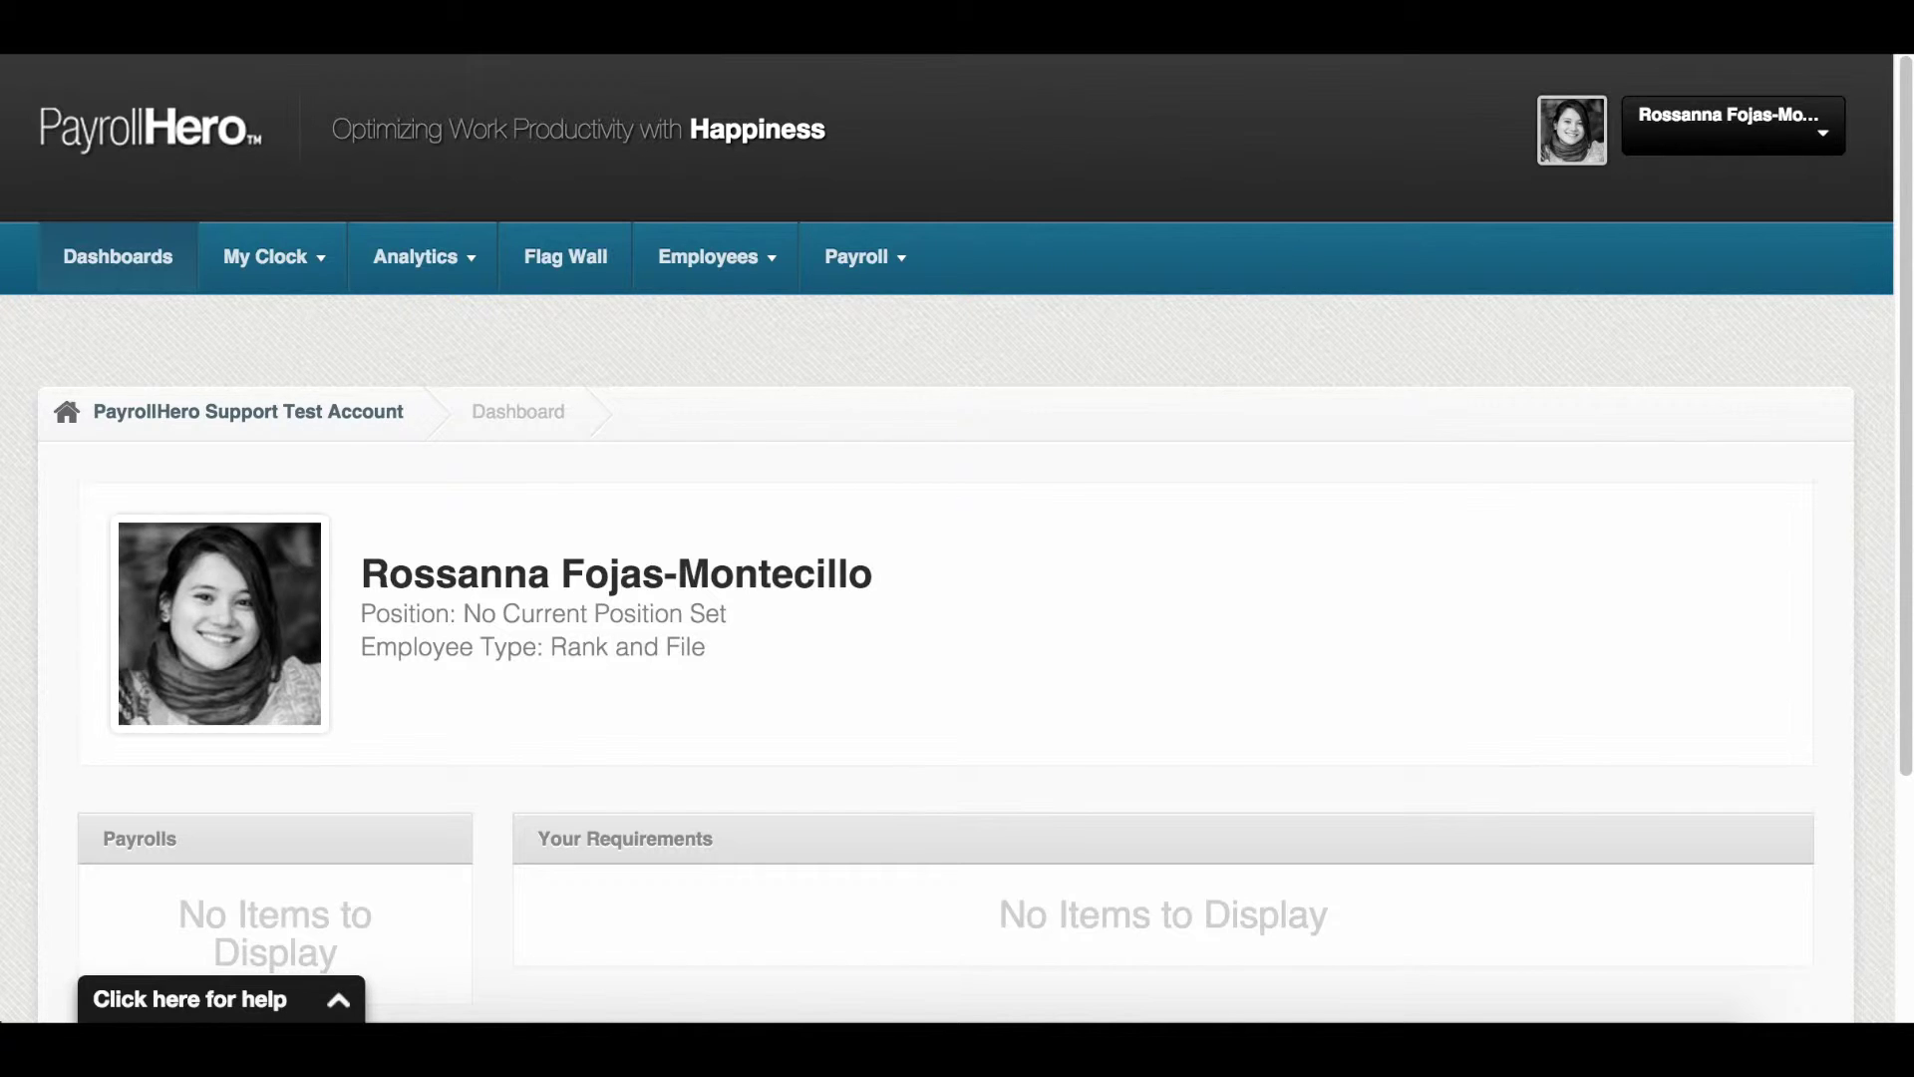
Step: Open the Communications position's compensation details from Settings > Positions, showing 15000.0 monthly base pay
click(1714, 117)
click(1685, 286)
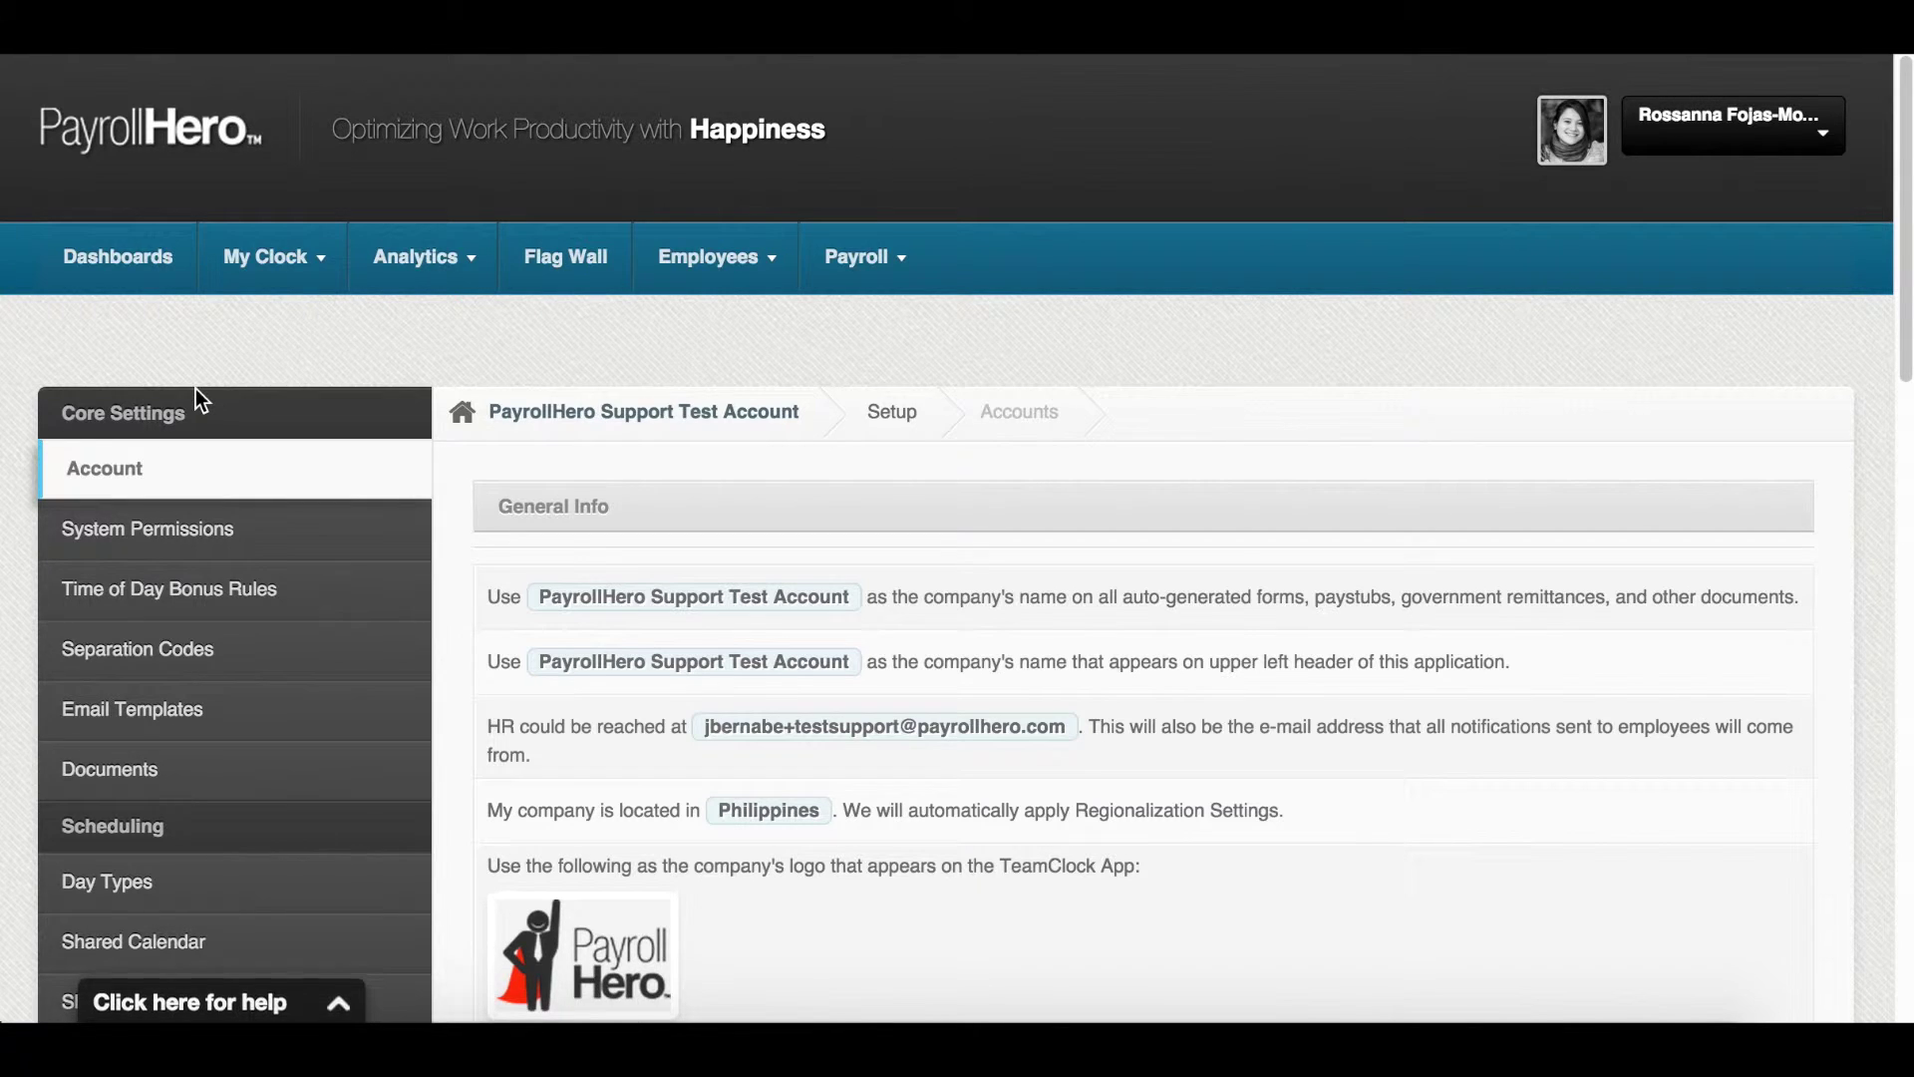
scroll(197, 391, down, 6)
scroll(197, 399, down, 7)
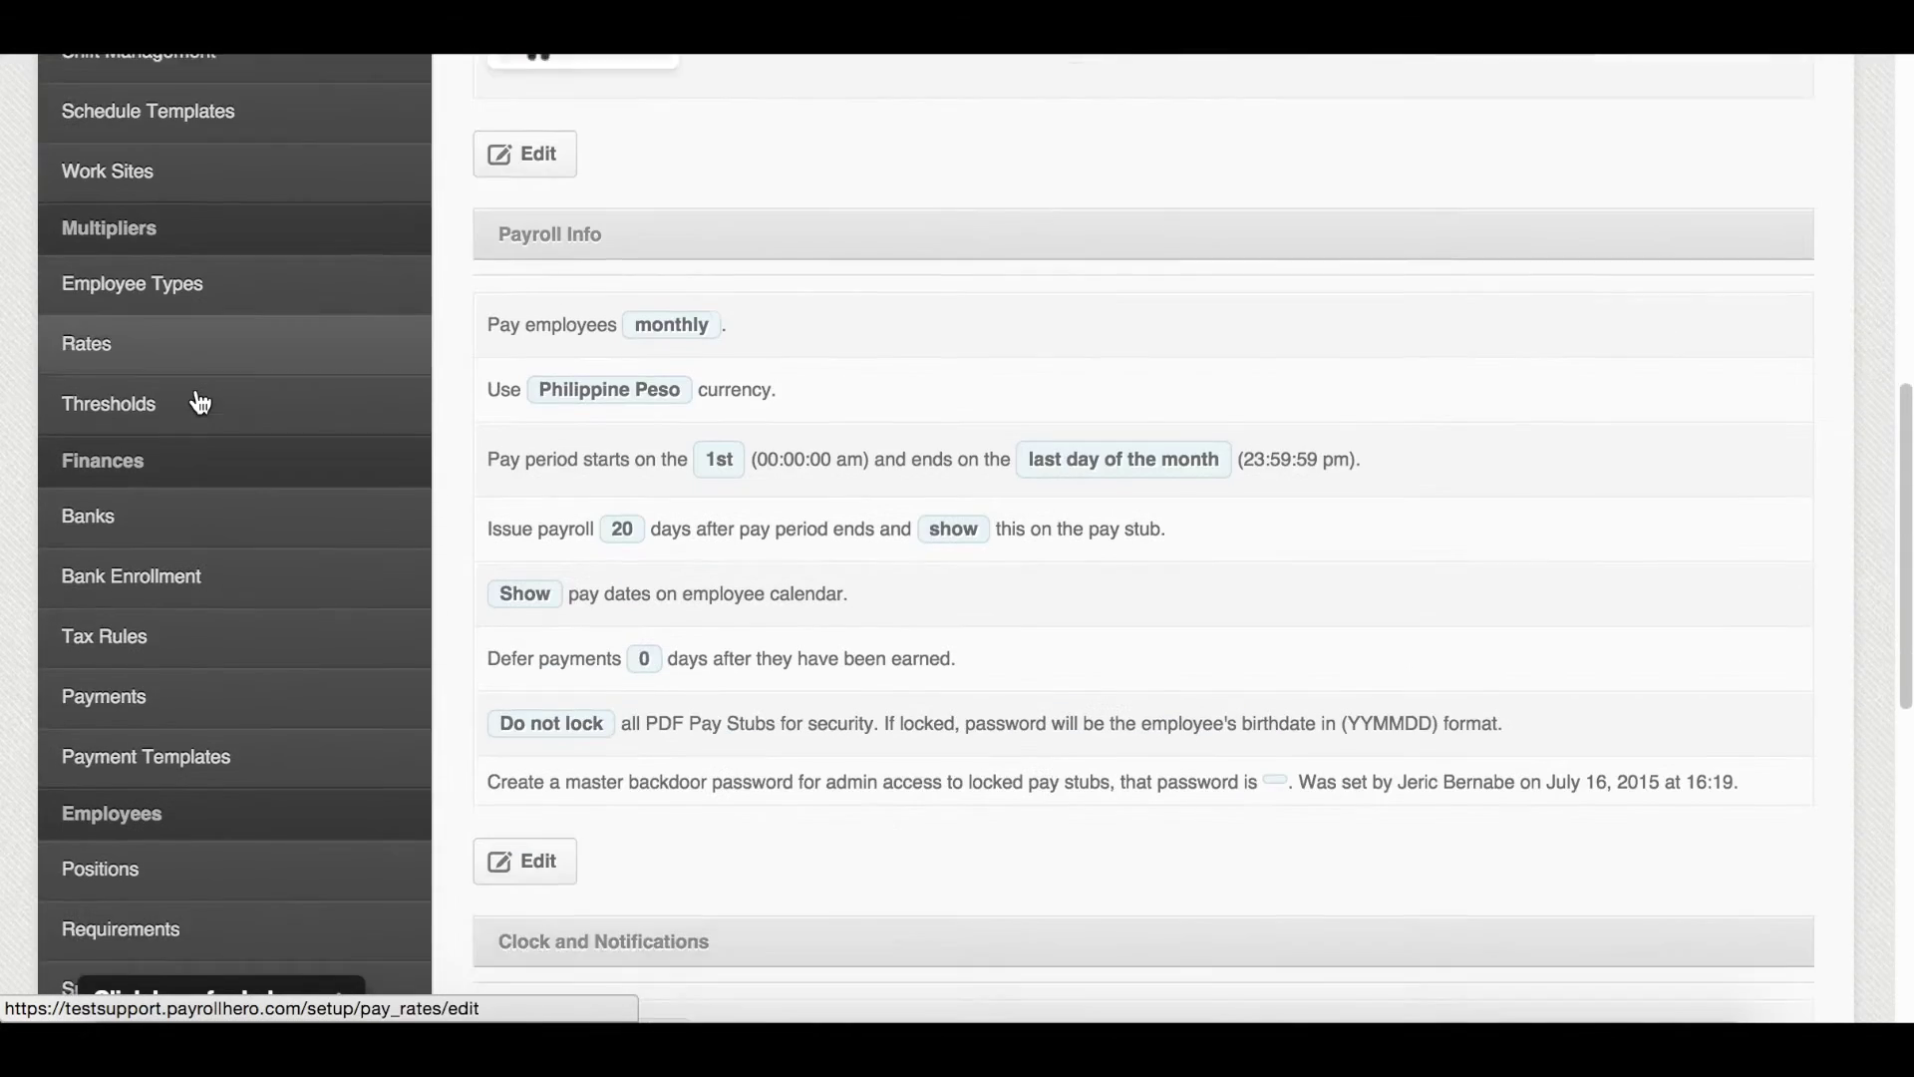
click(154, 543)
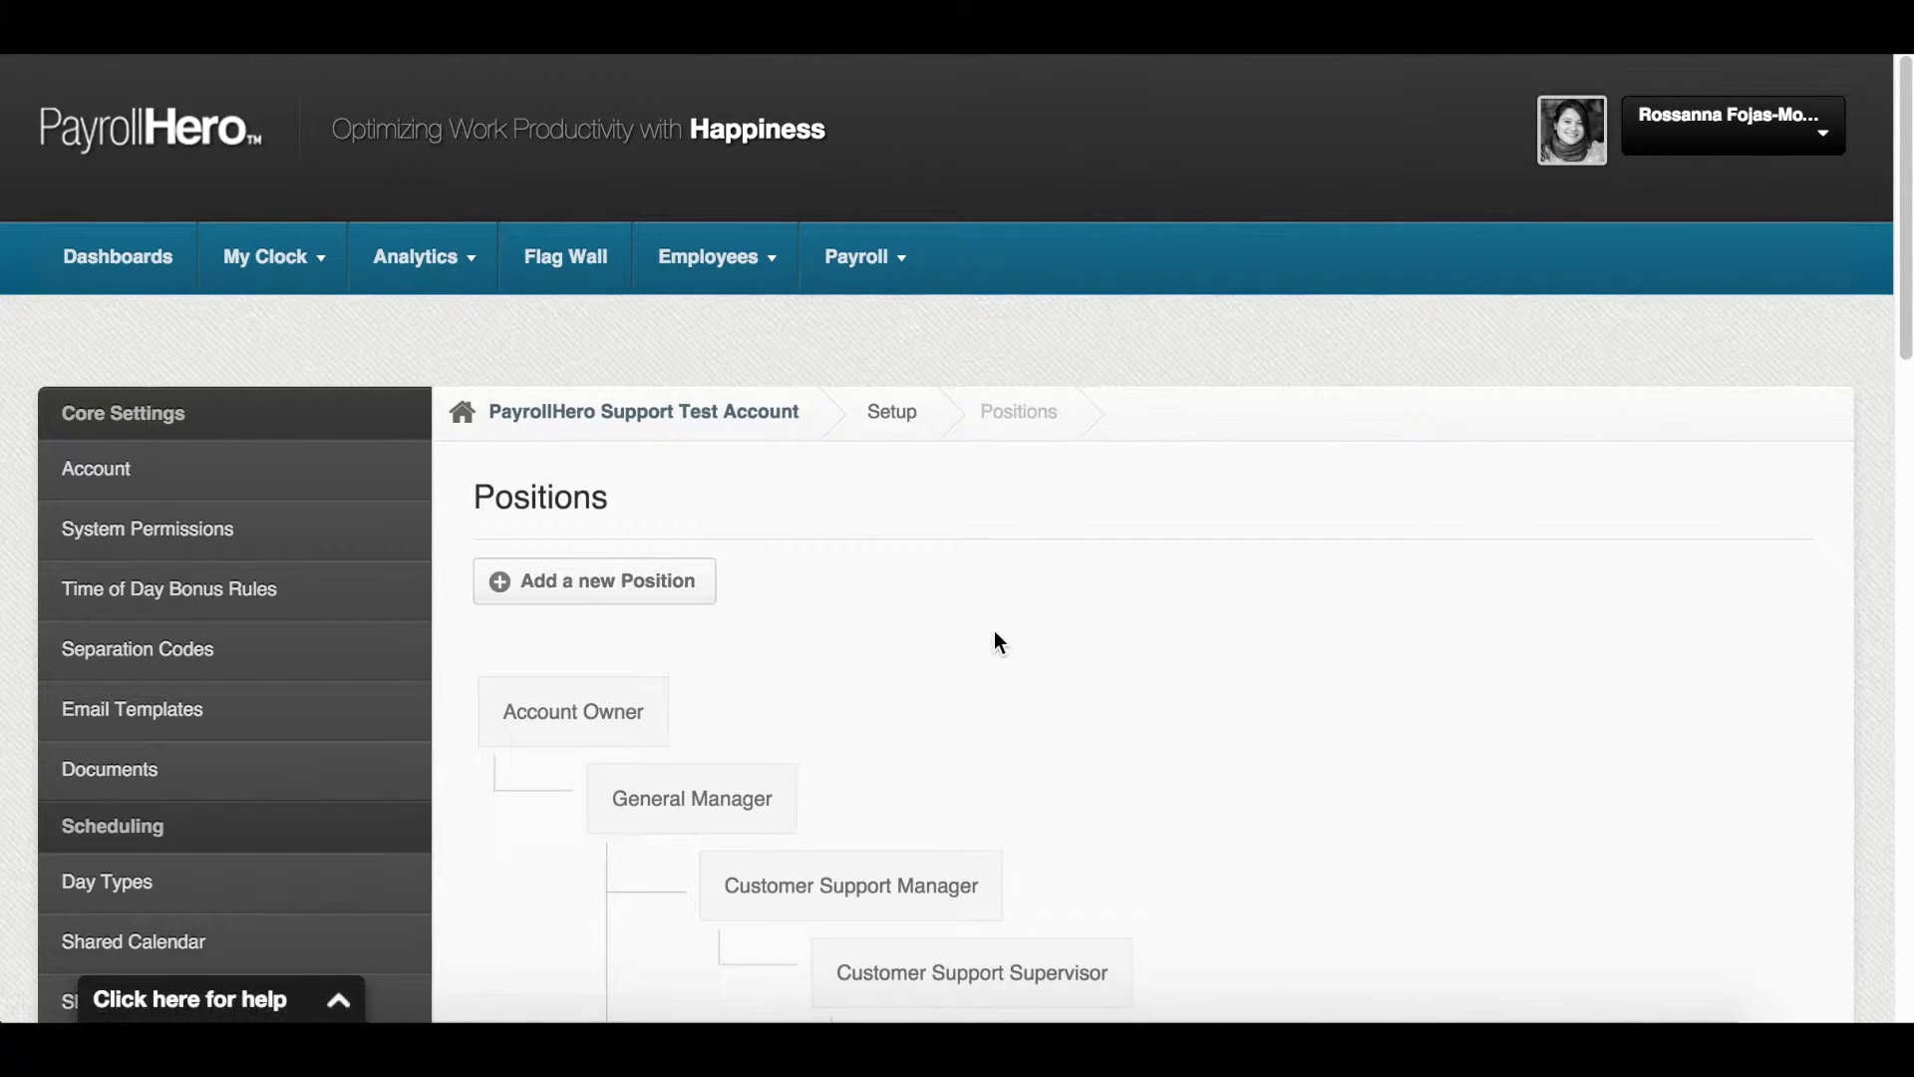
scroll(995, 639, down, 7)
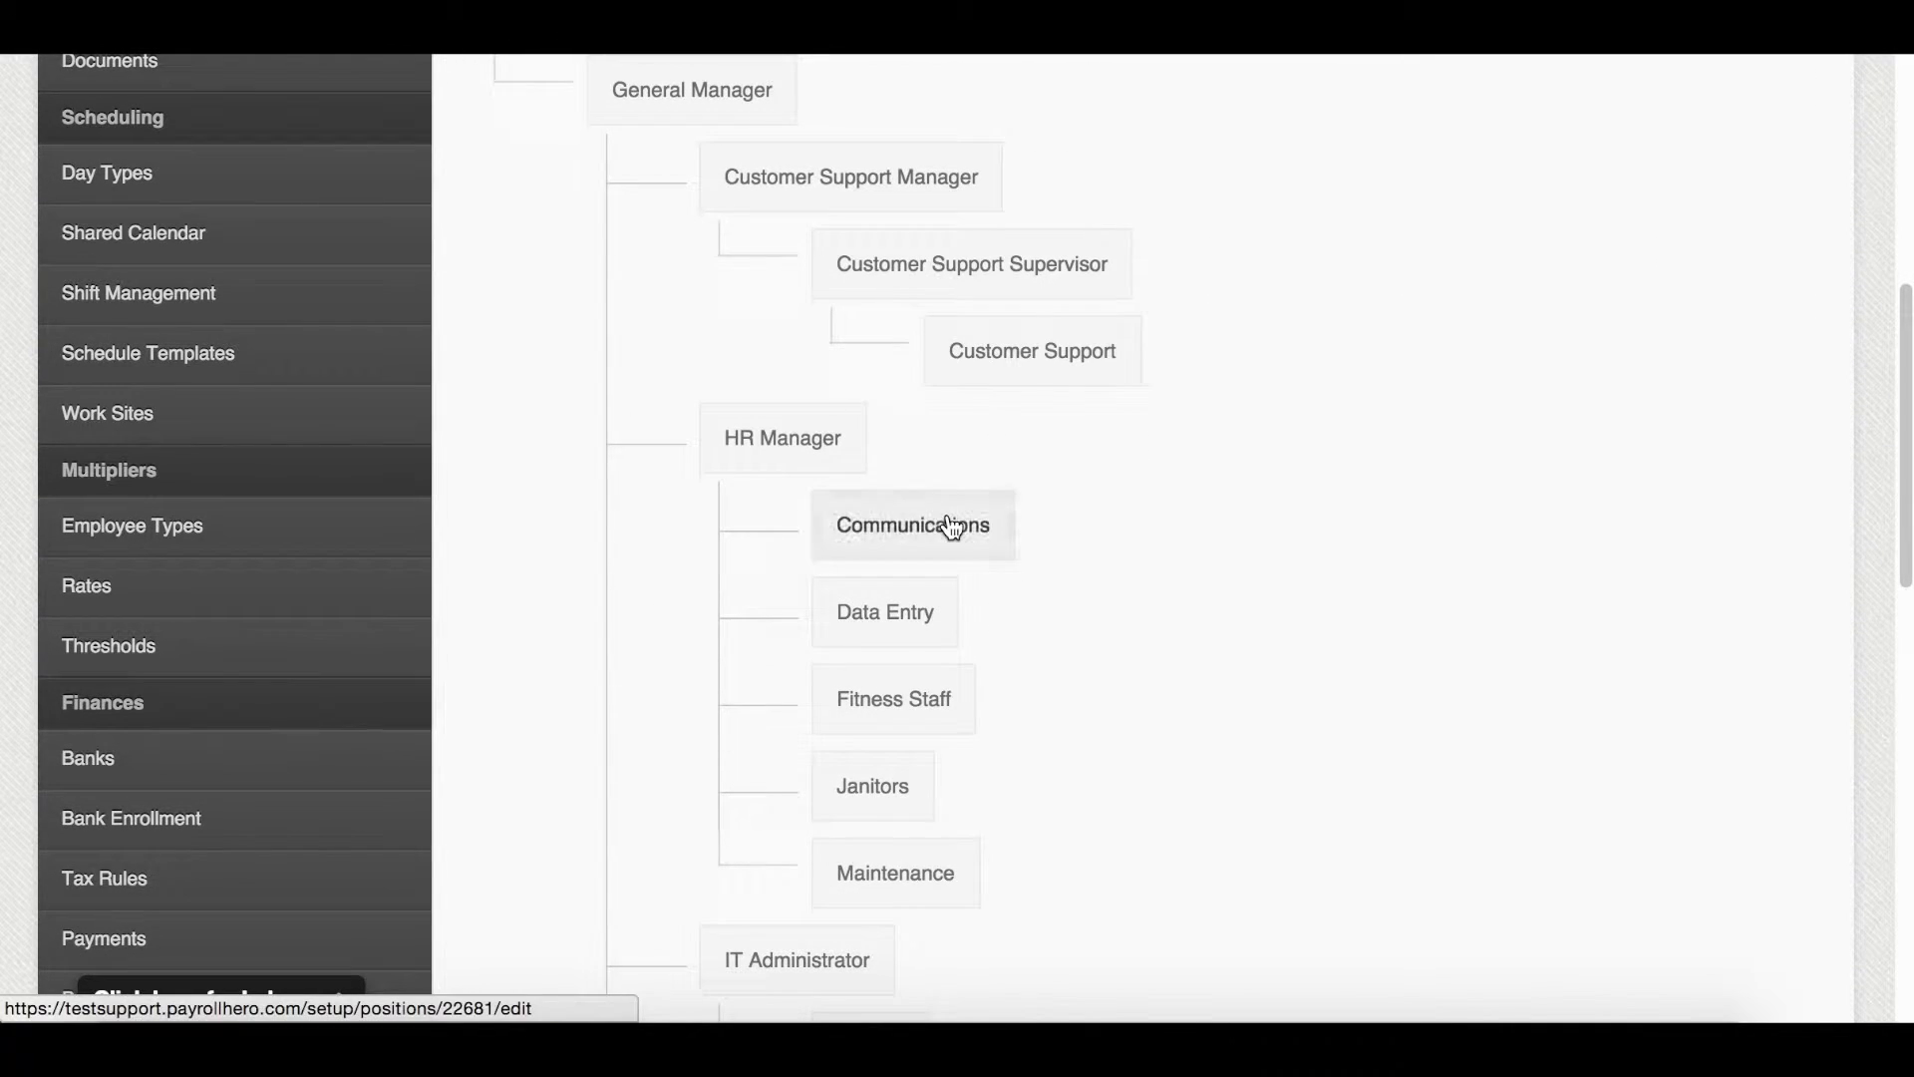
click(948, 523)
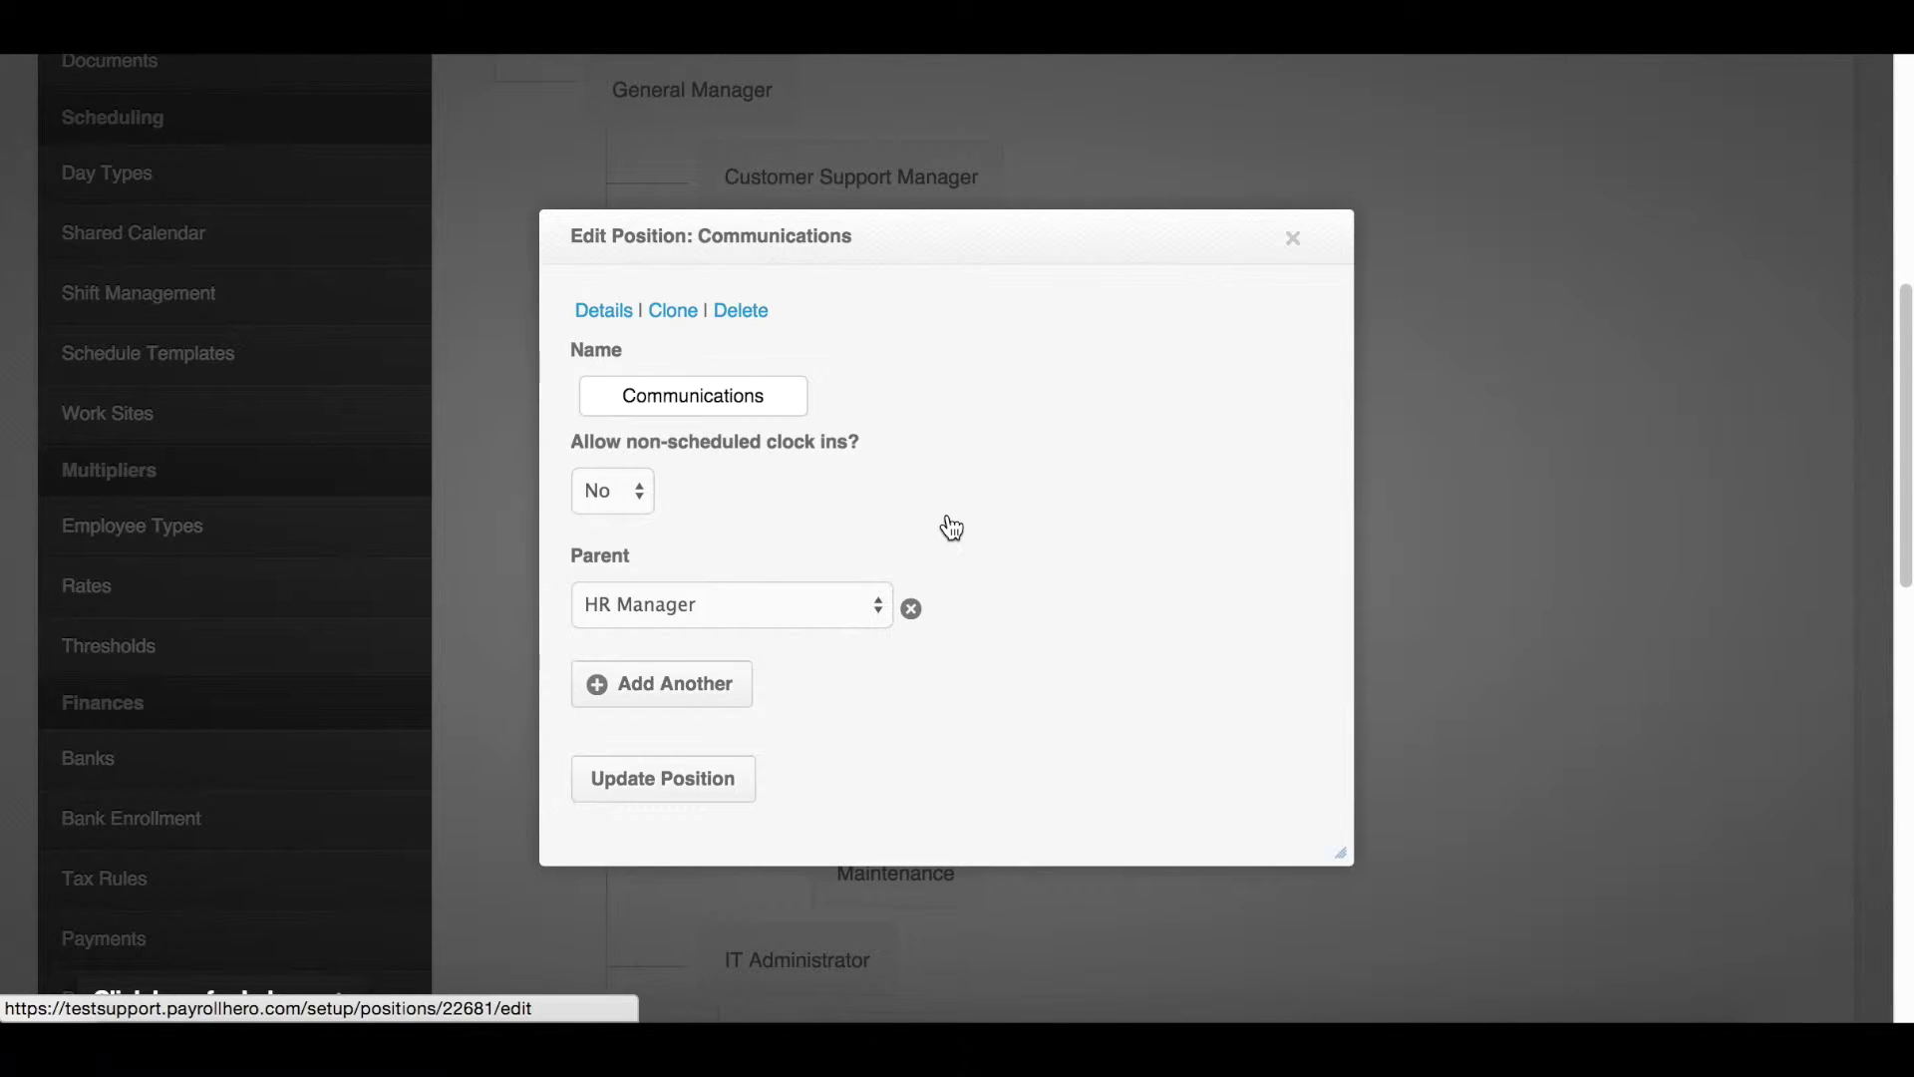
click(596, 314)
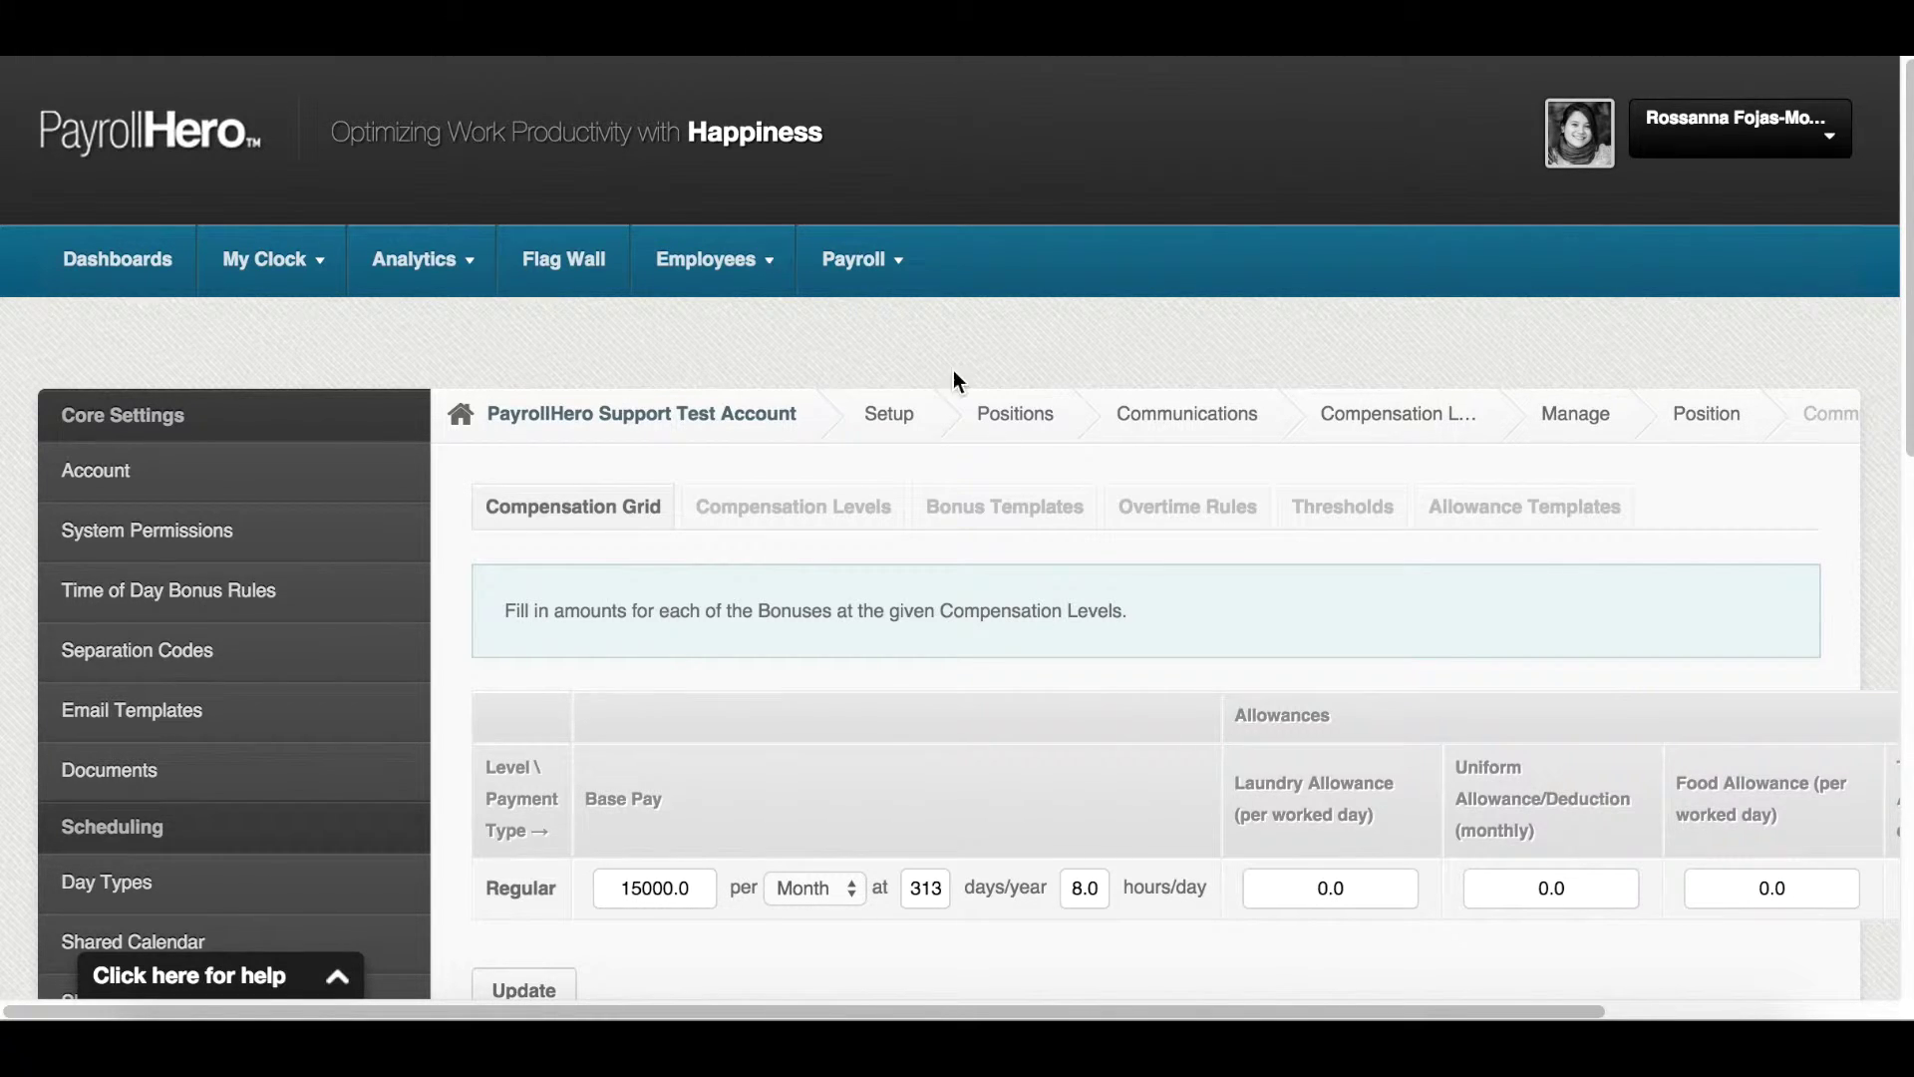
Step: Start a new Communications bonus template named 'Perfect Attendance Bonus'
click(1009, 504)
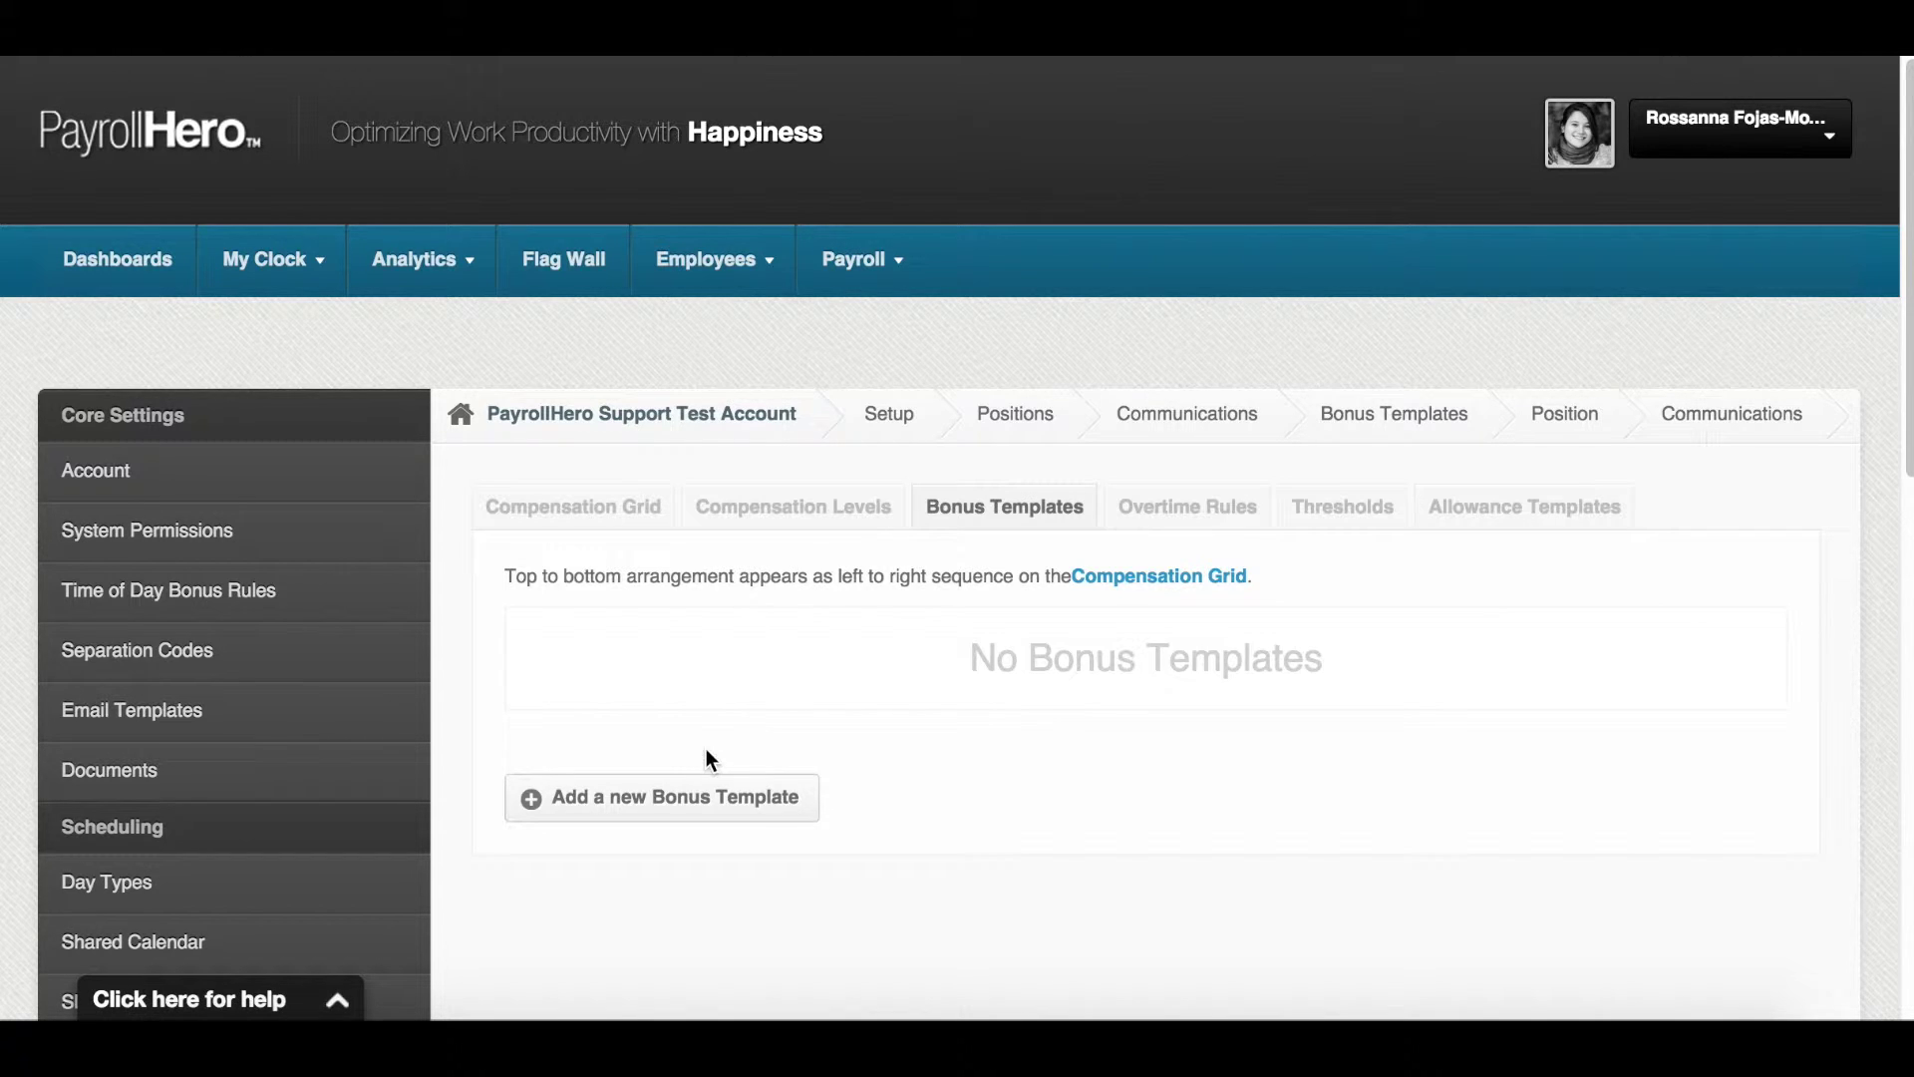
click(743, 798)
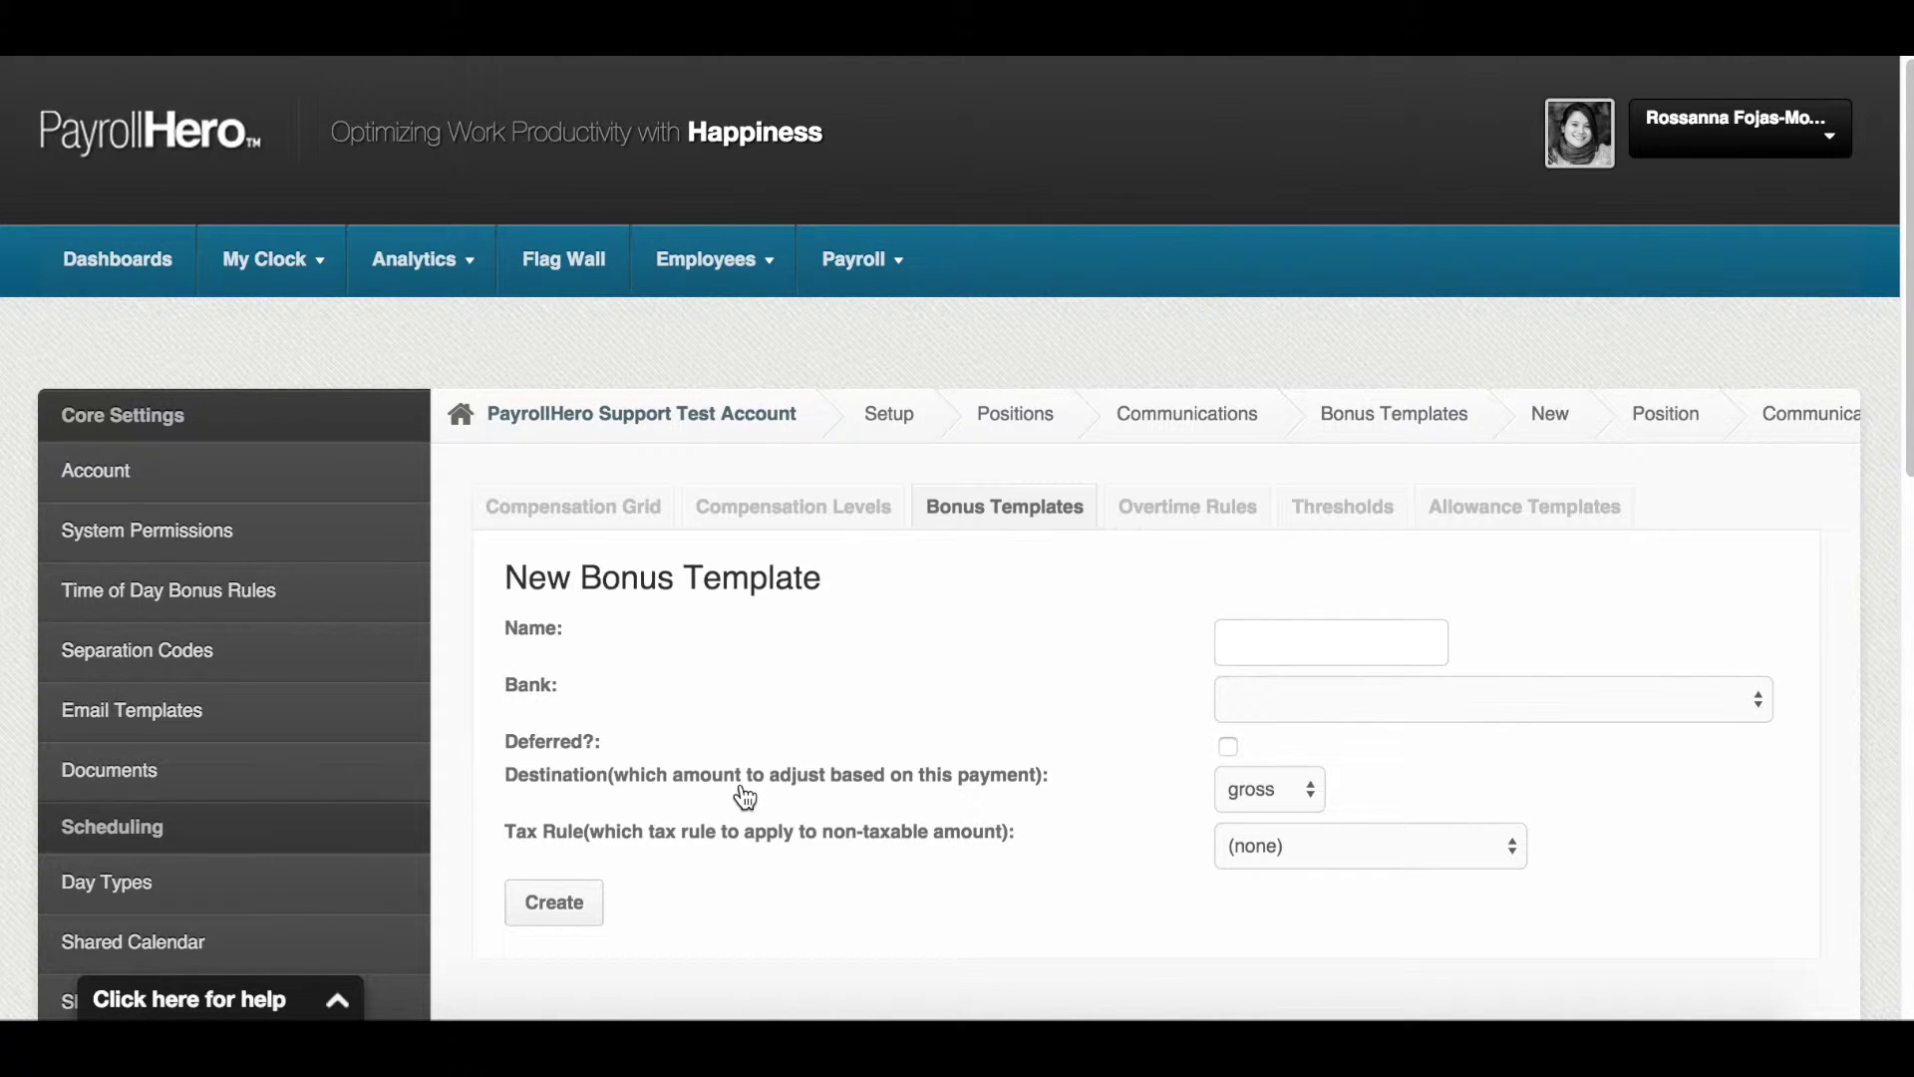
click(1318, 637)
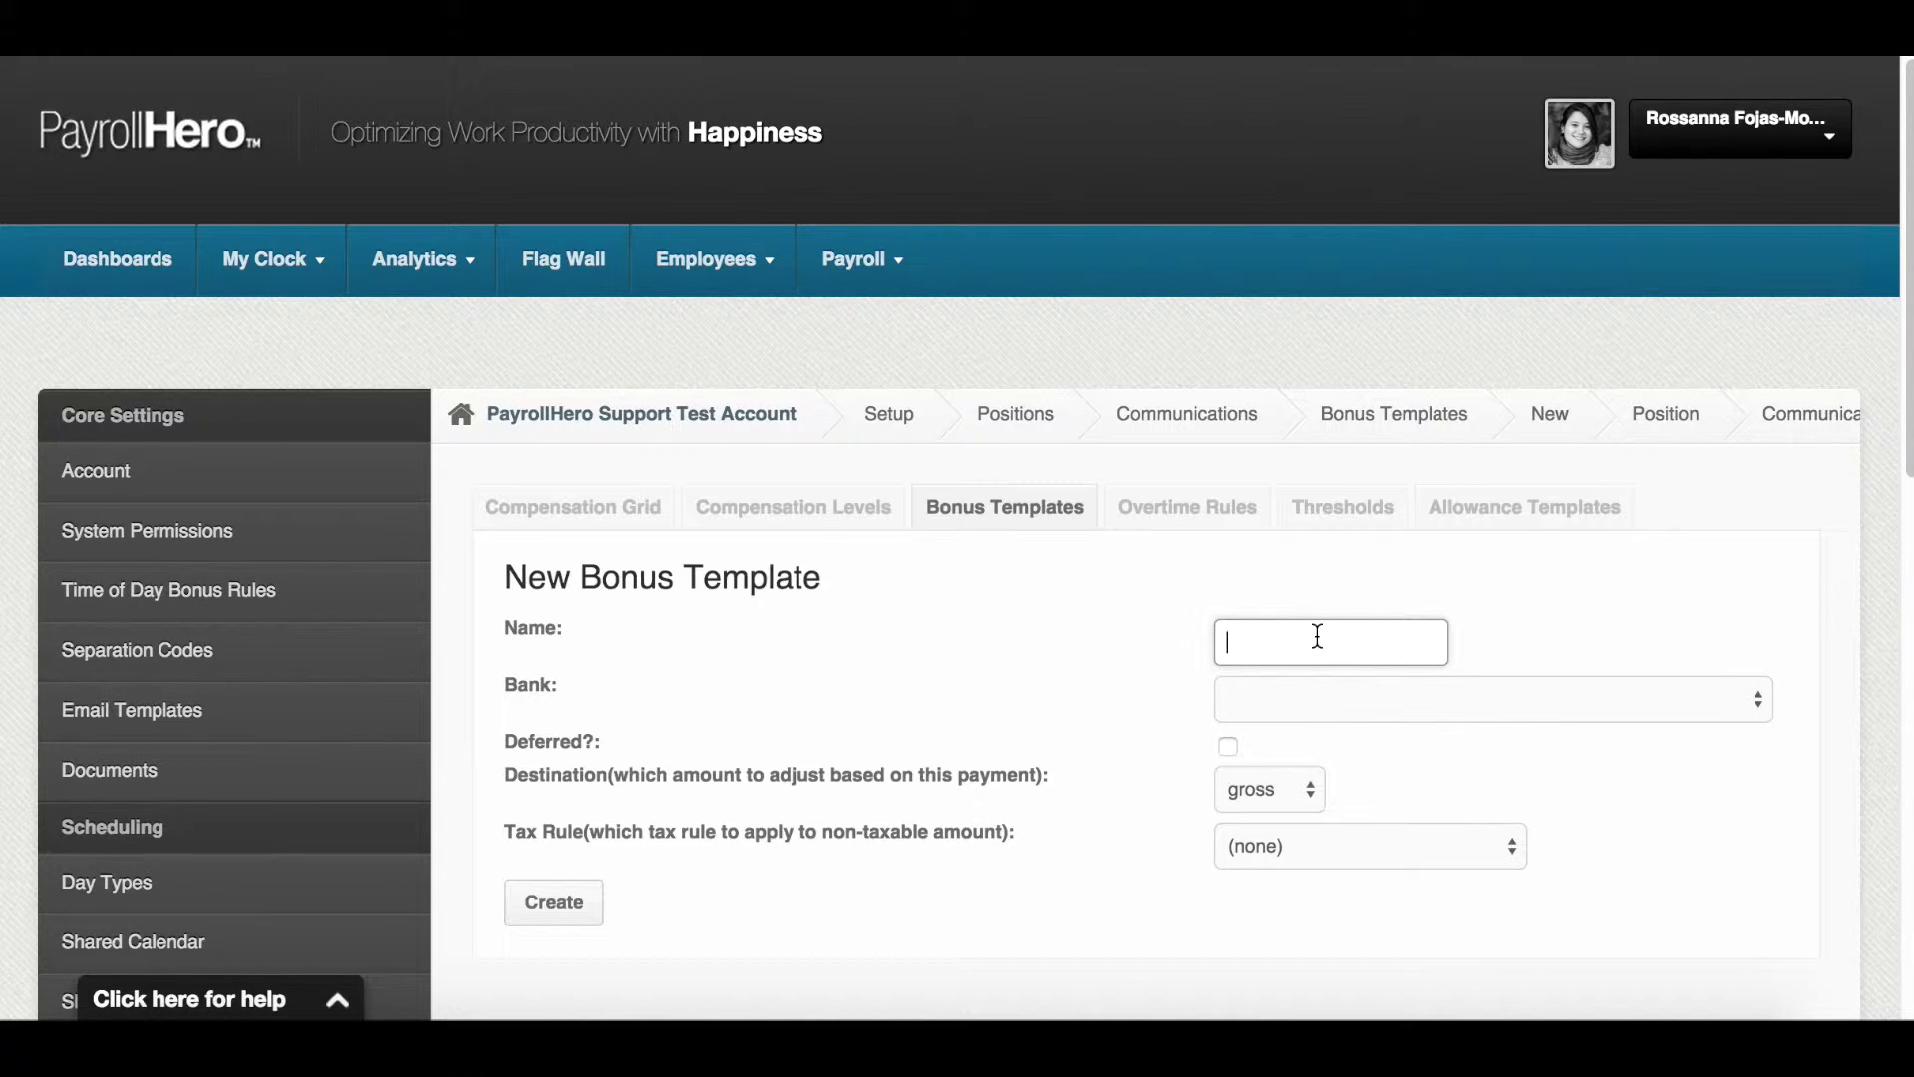
text(Perfect Attendance Bonus)
scroll(1086, 618, down, 2)
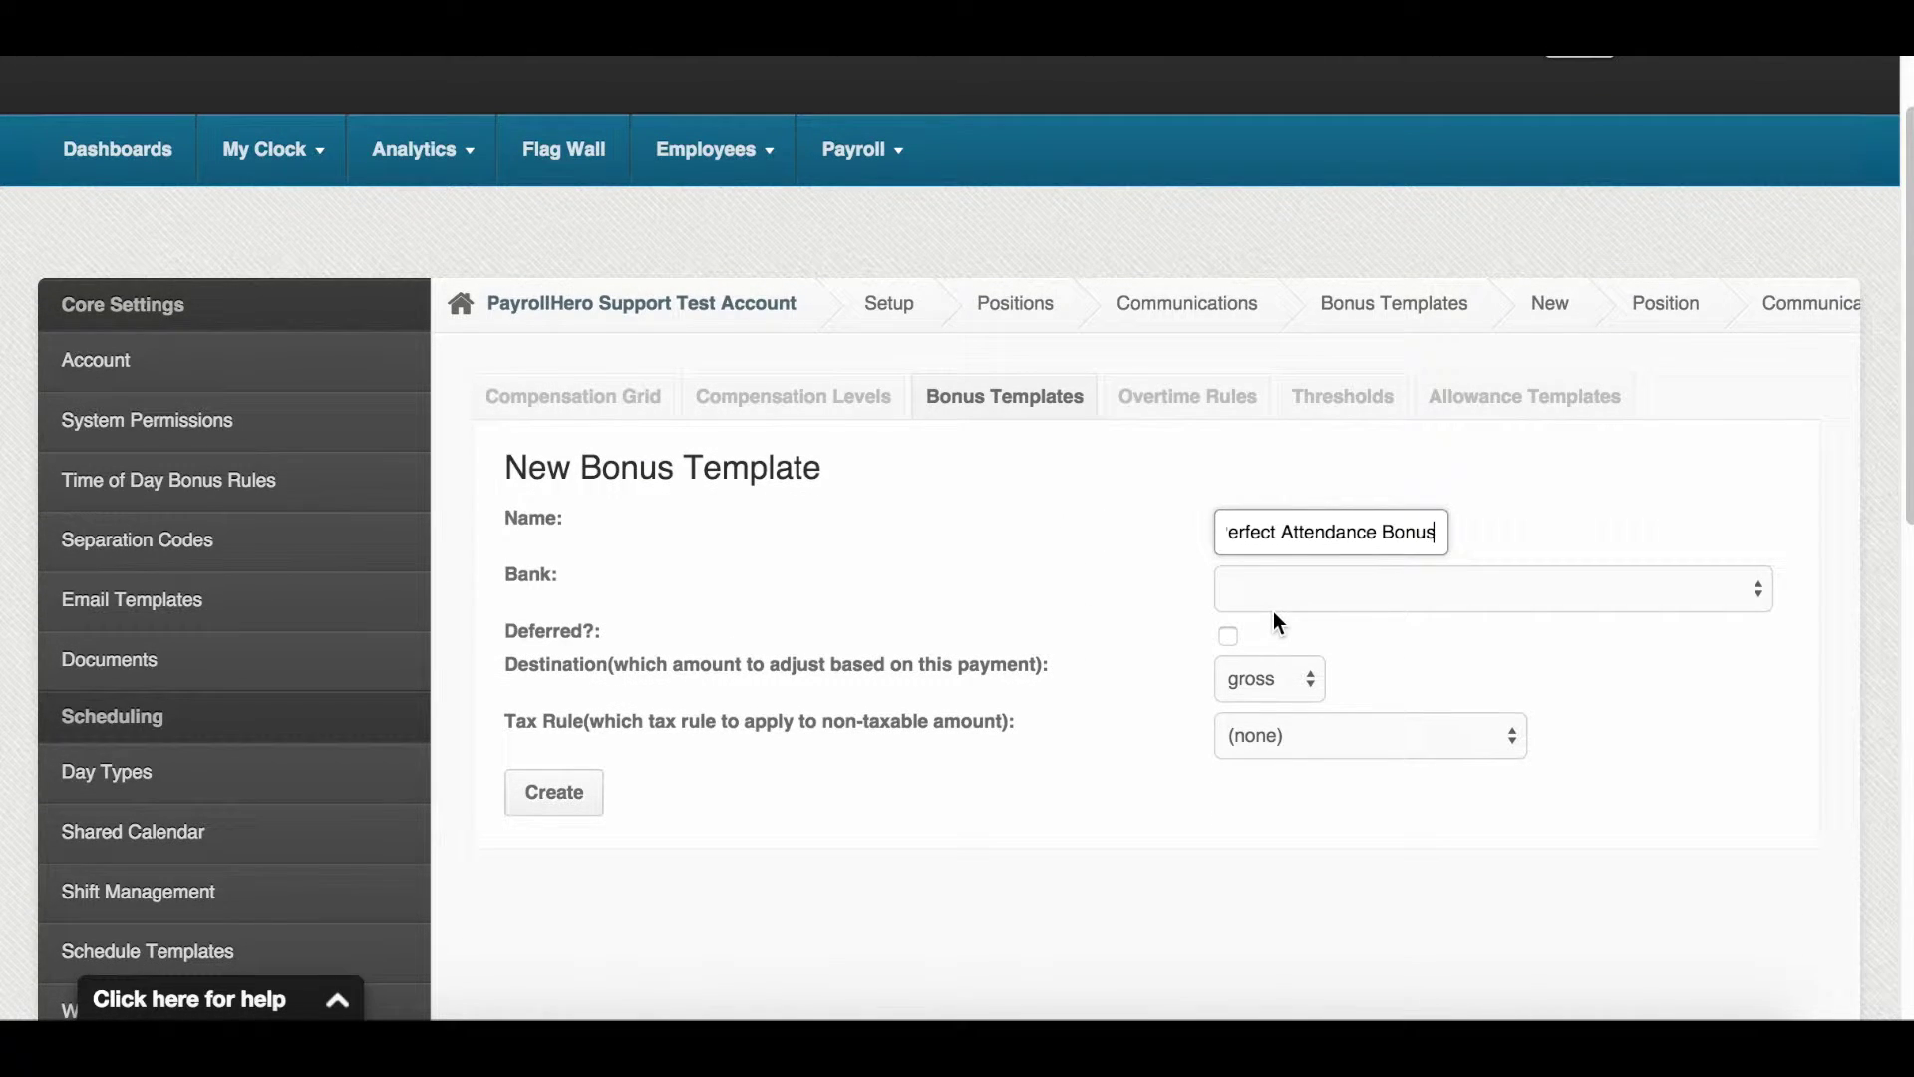
click(1292, 592)
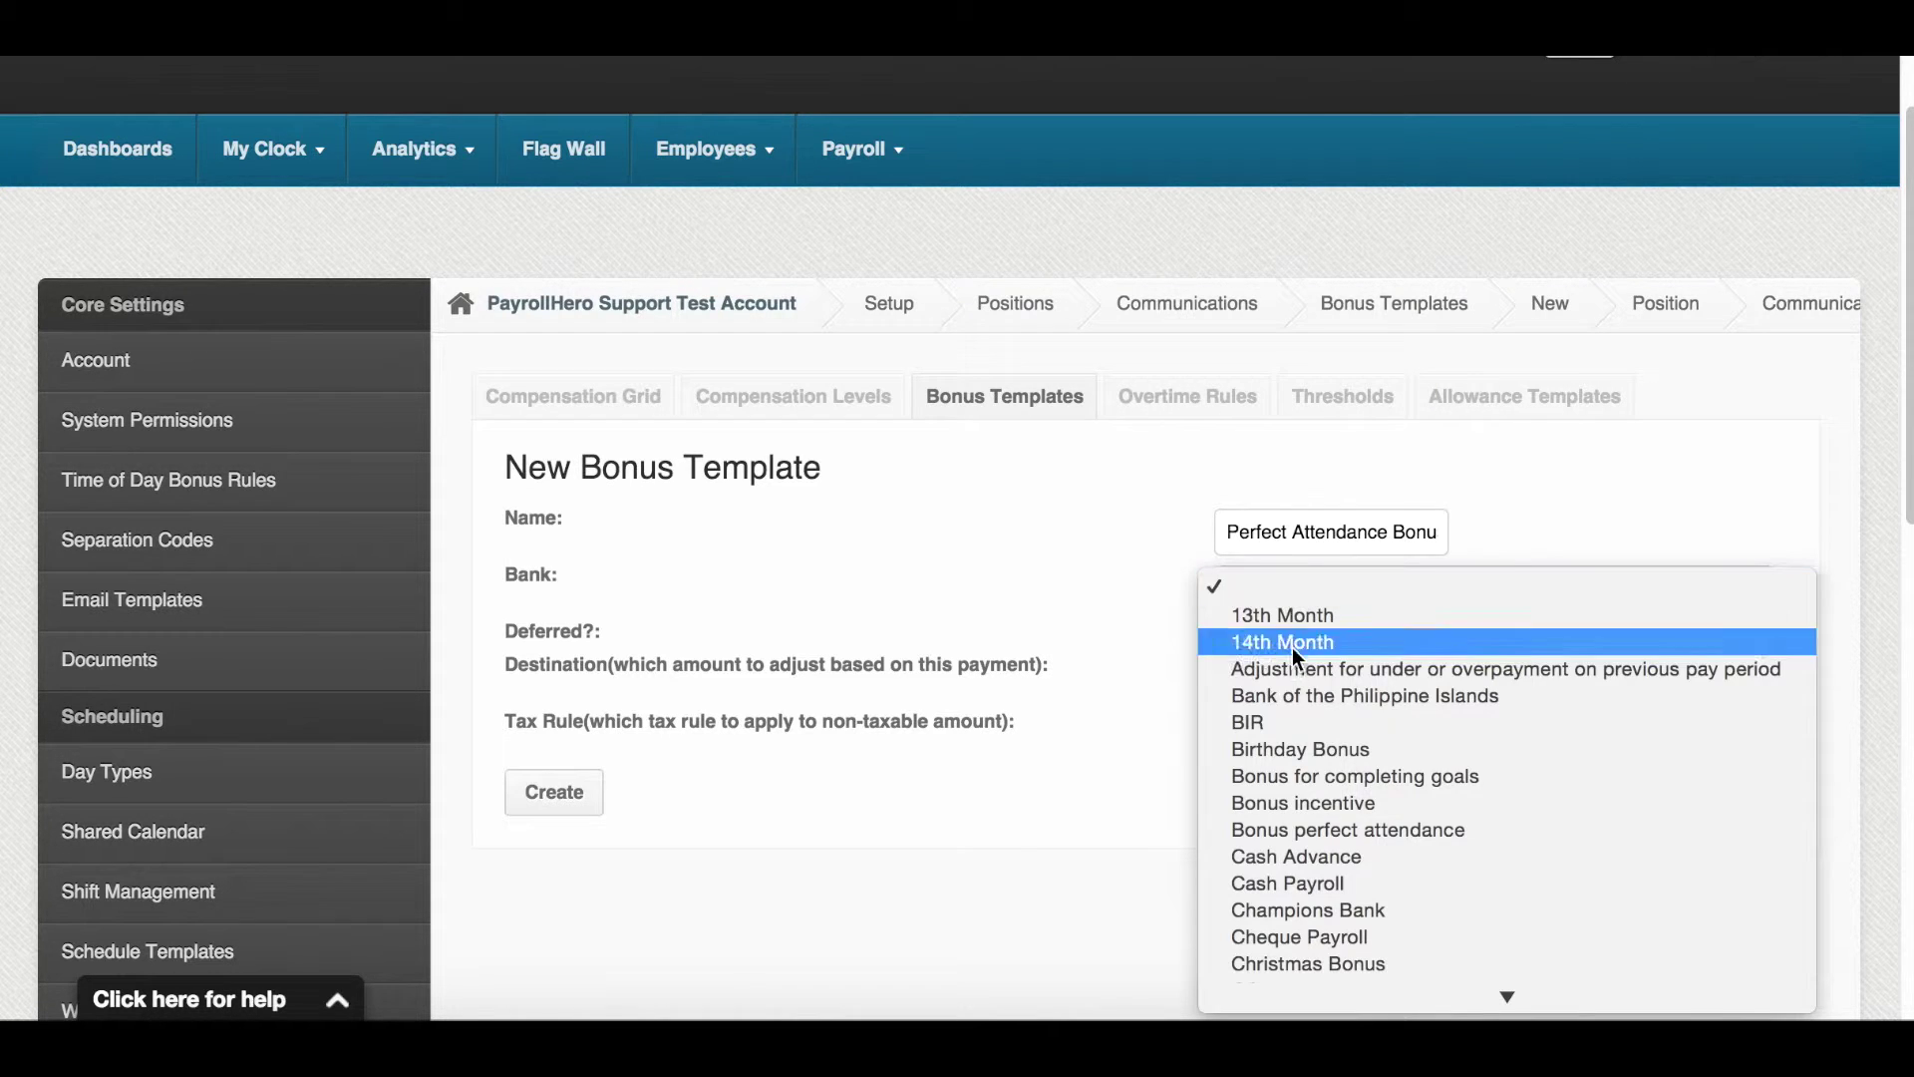
Step: Create the template with bank Bonus perfect attendance, destination net and tax rule Non Taxable Allowance
click(1300, 827)
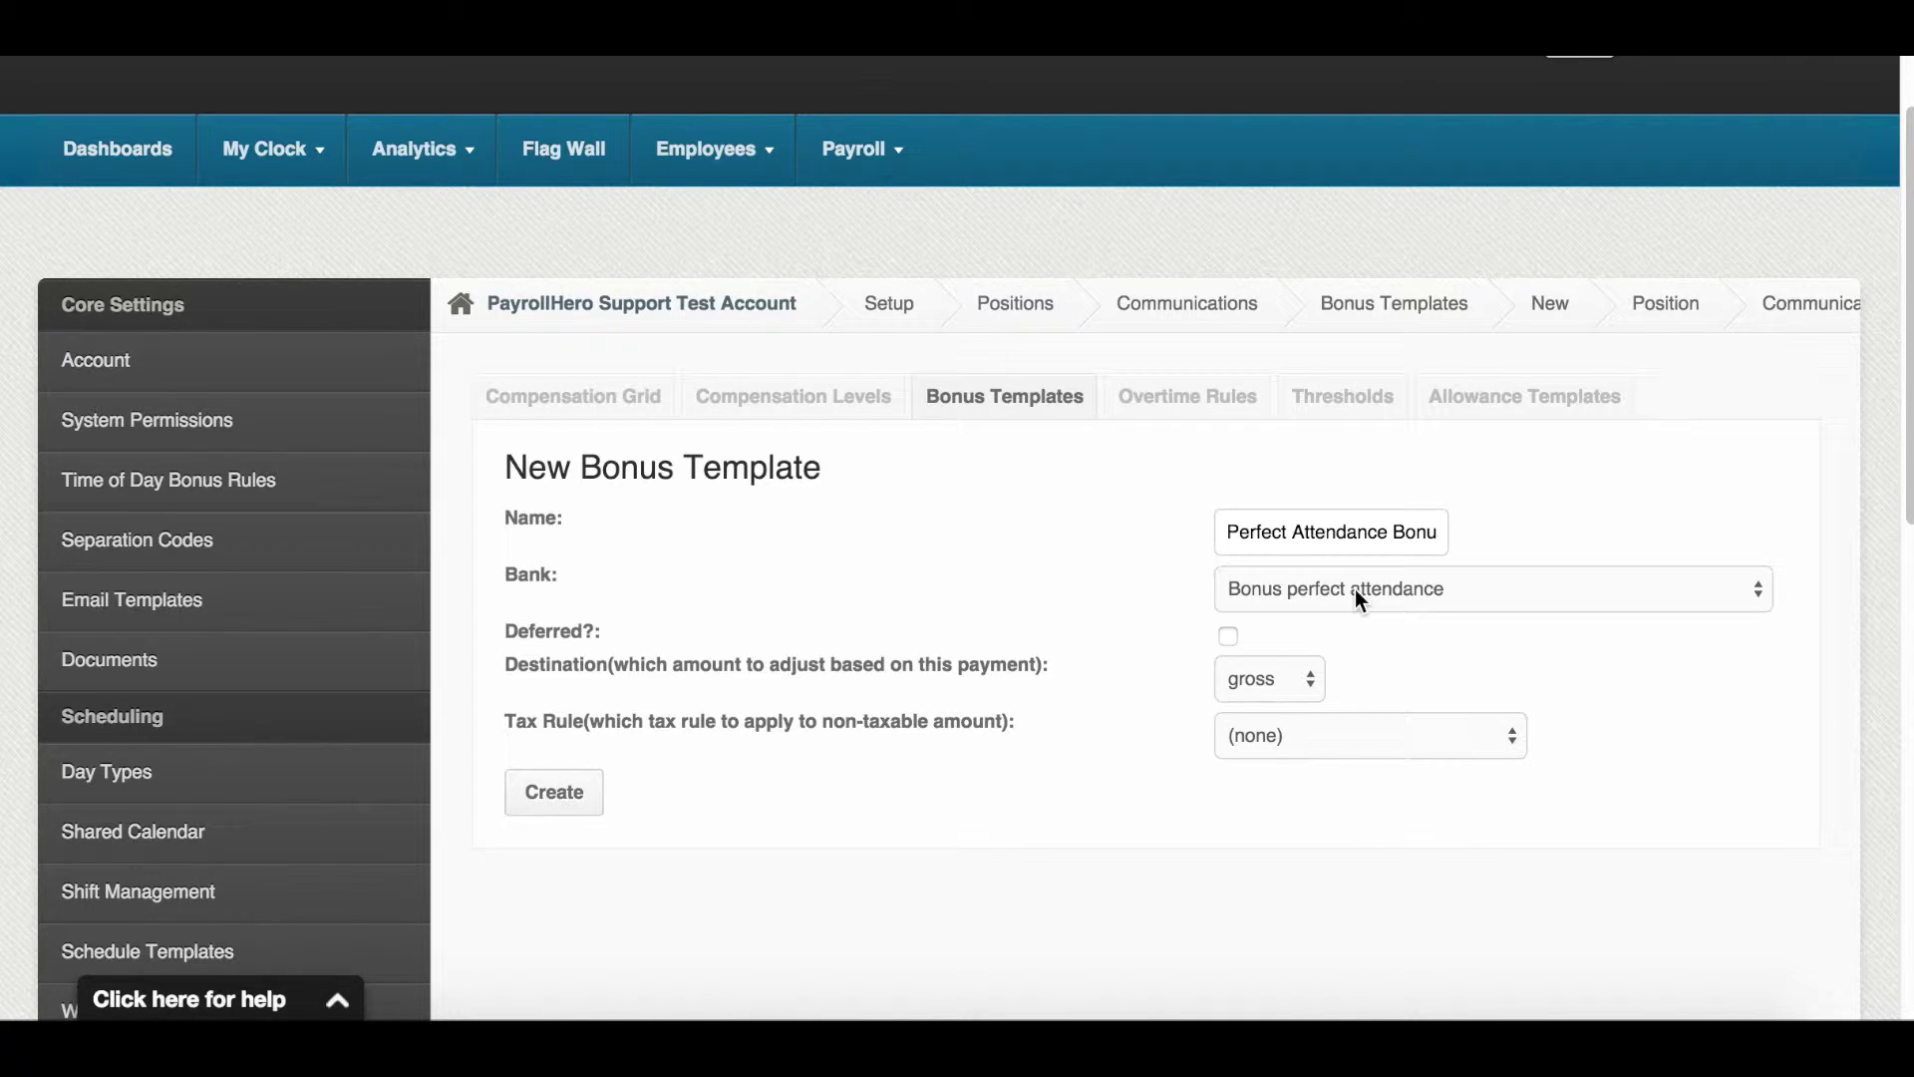
scroll(1361, 598, down, 1)
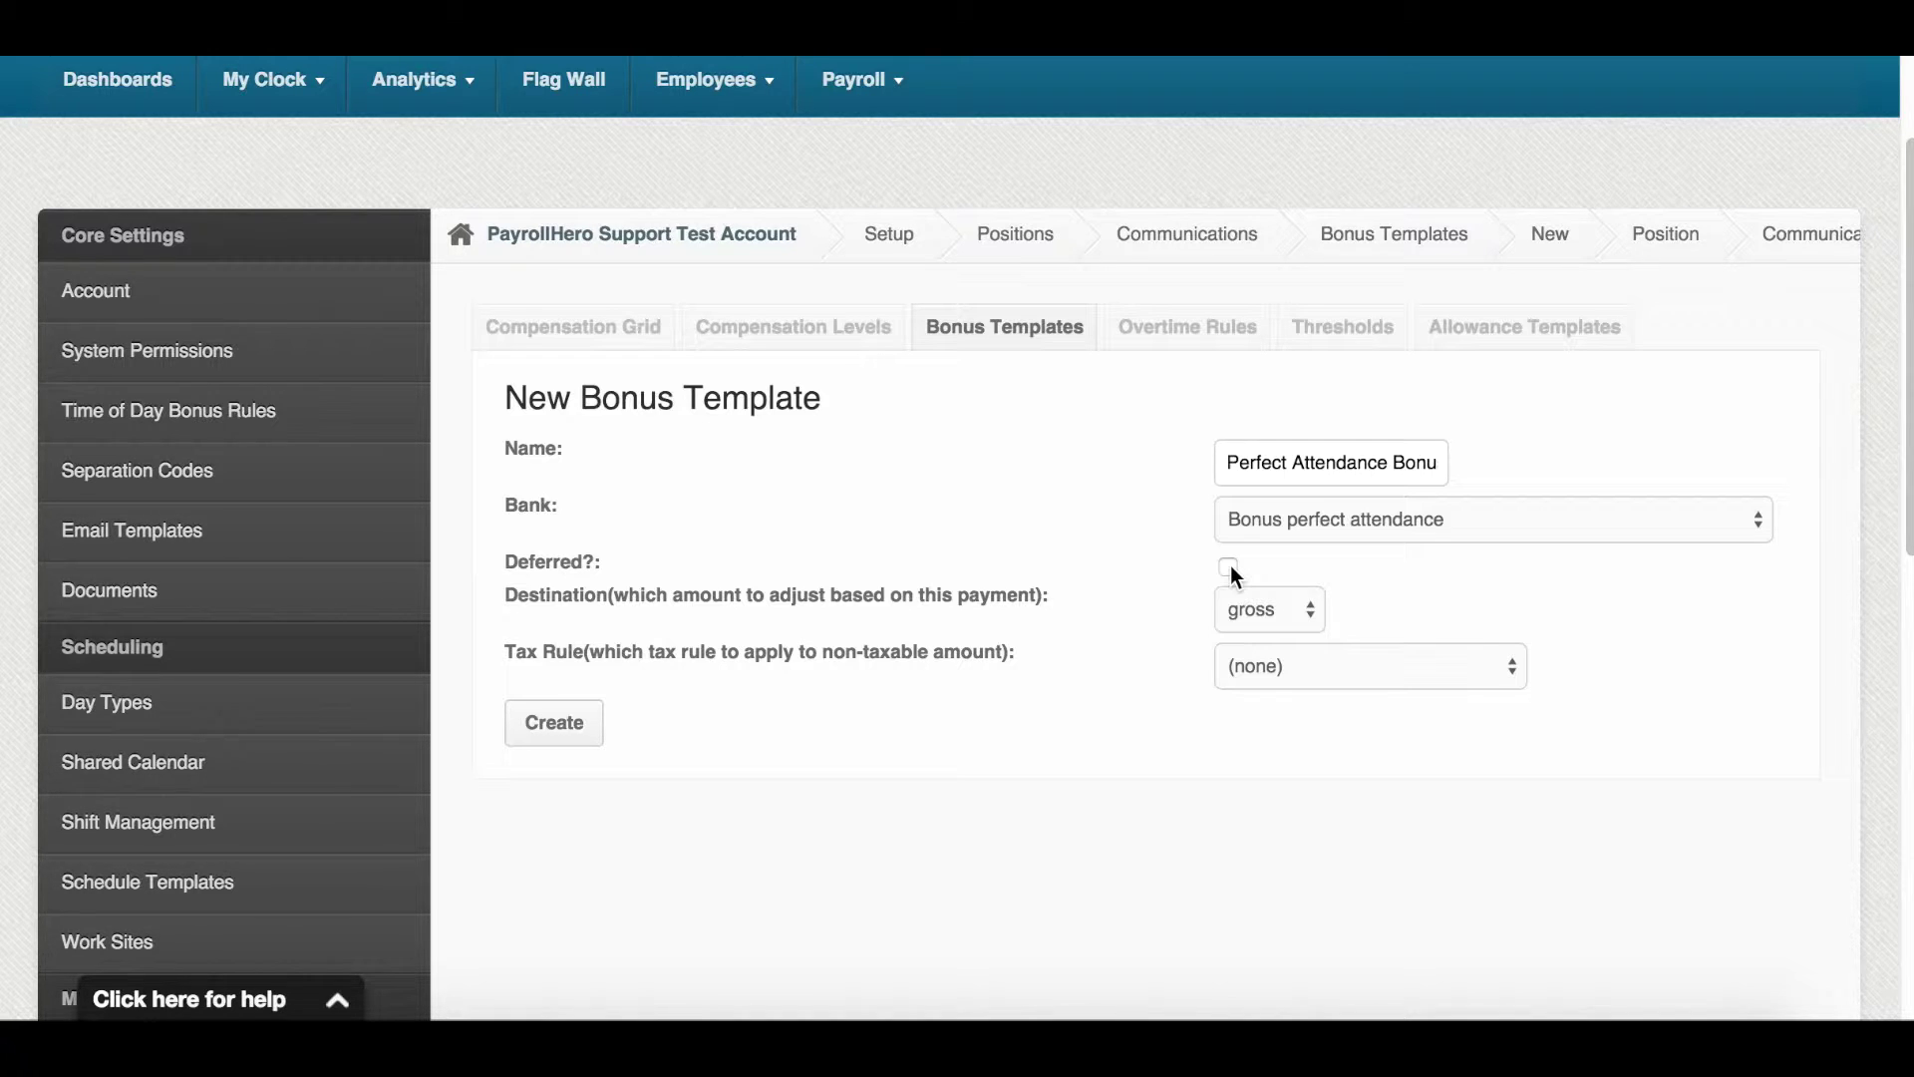
scroll(1232, 568, down, 1)
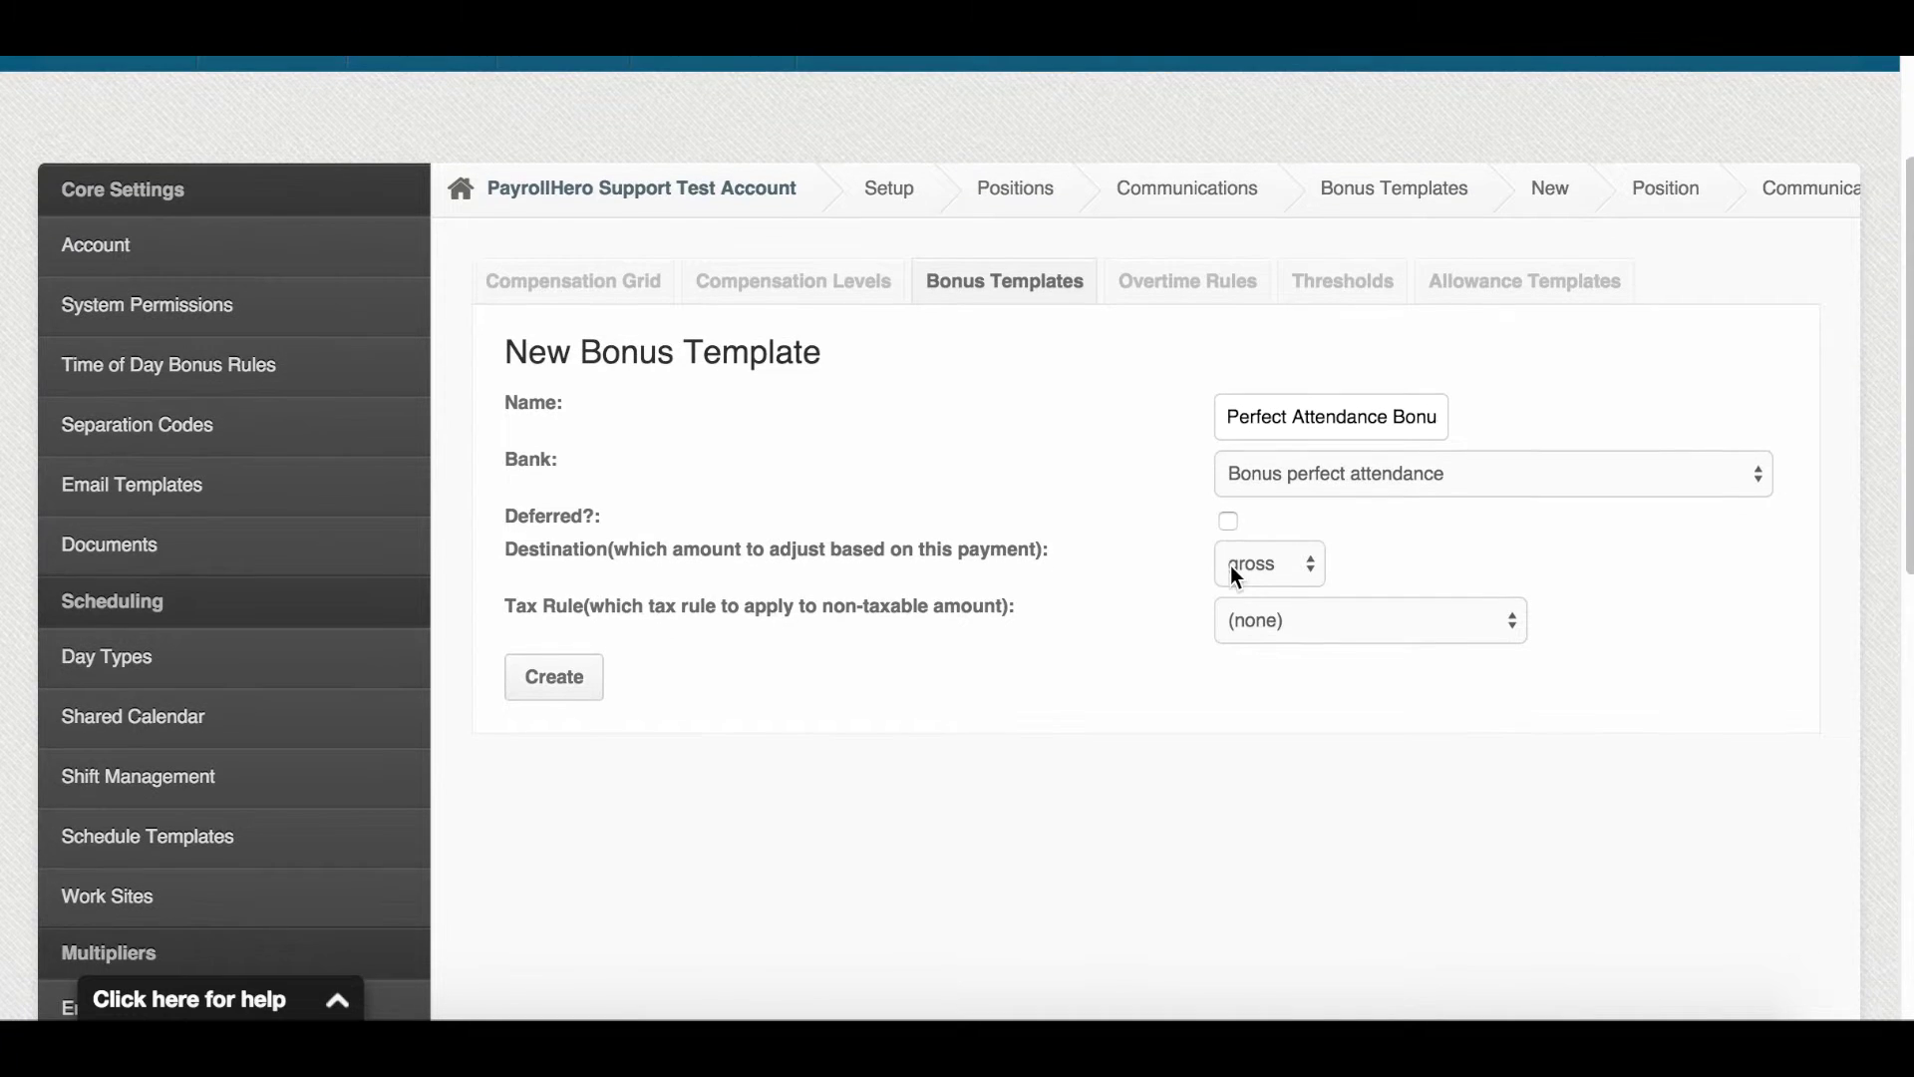
click(1277, 587)
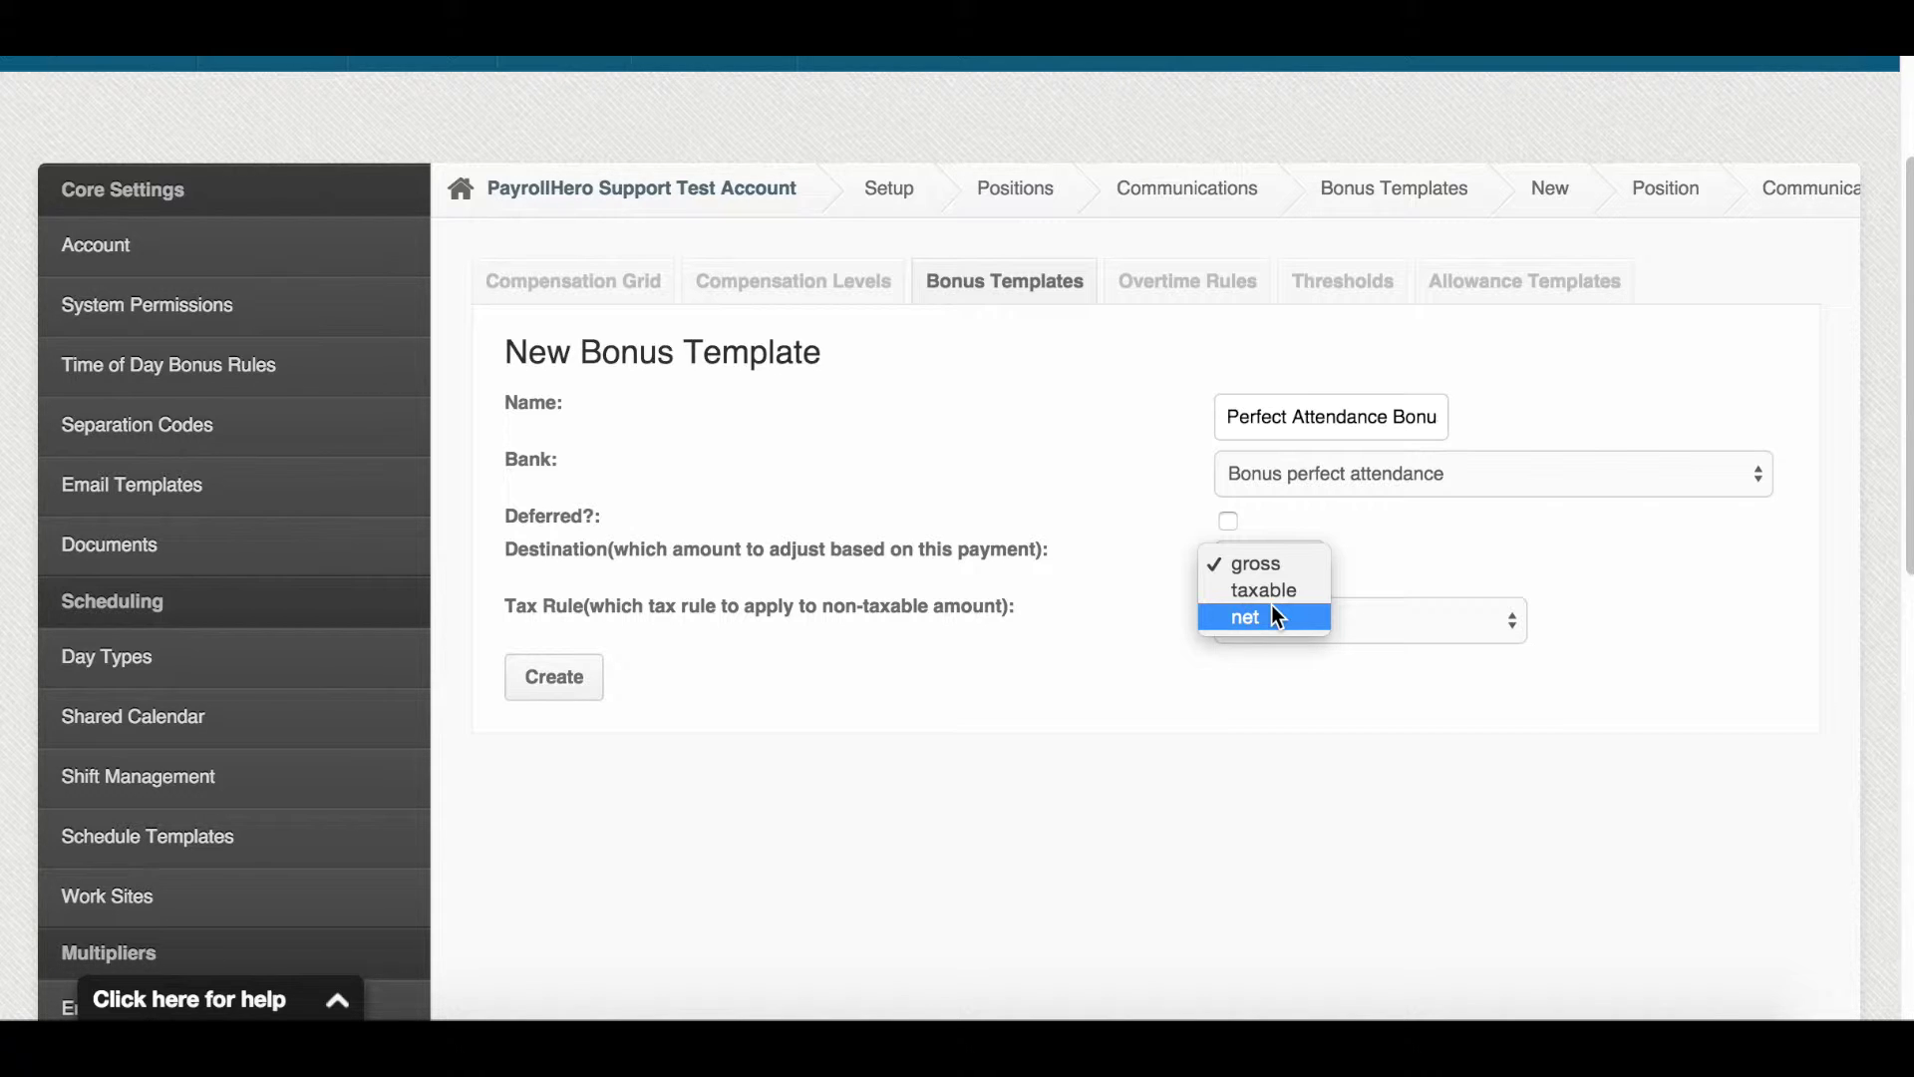
click(1273, 613)
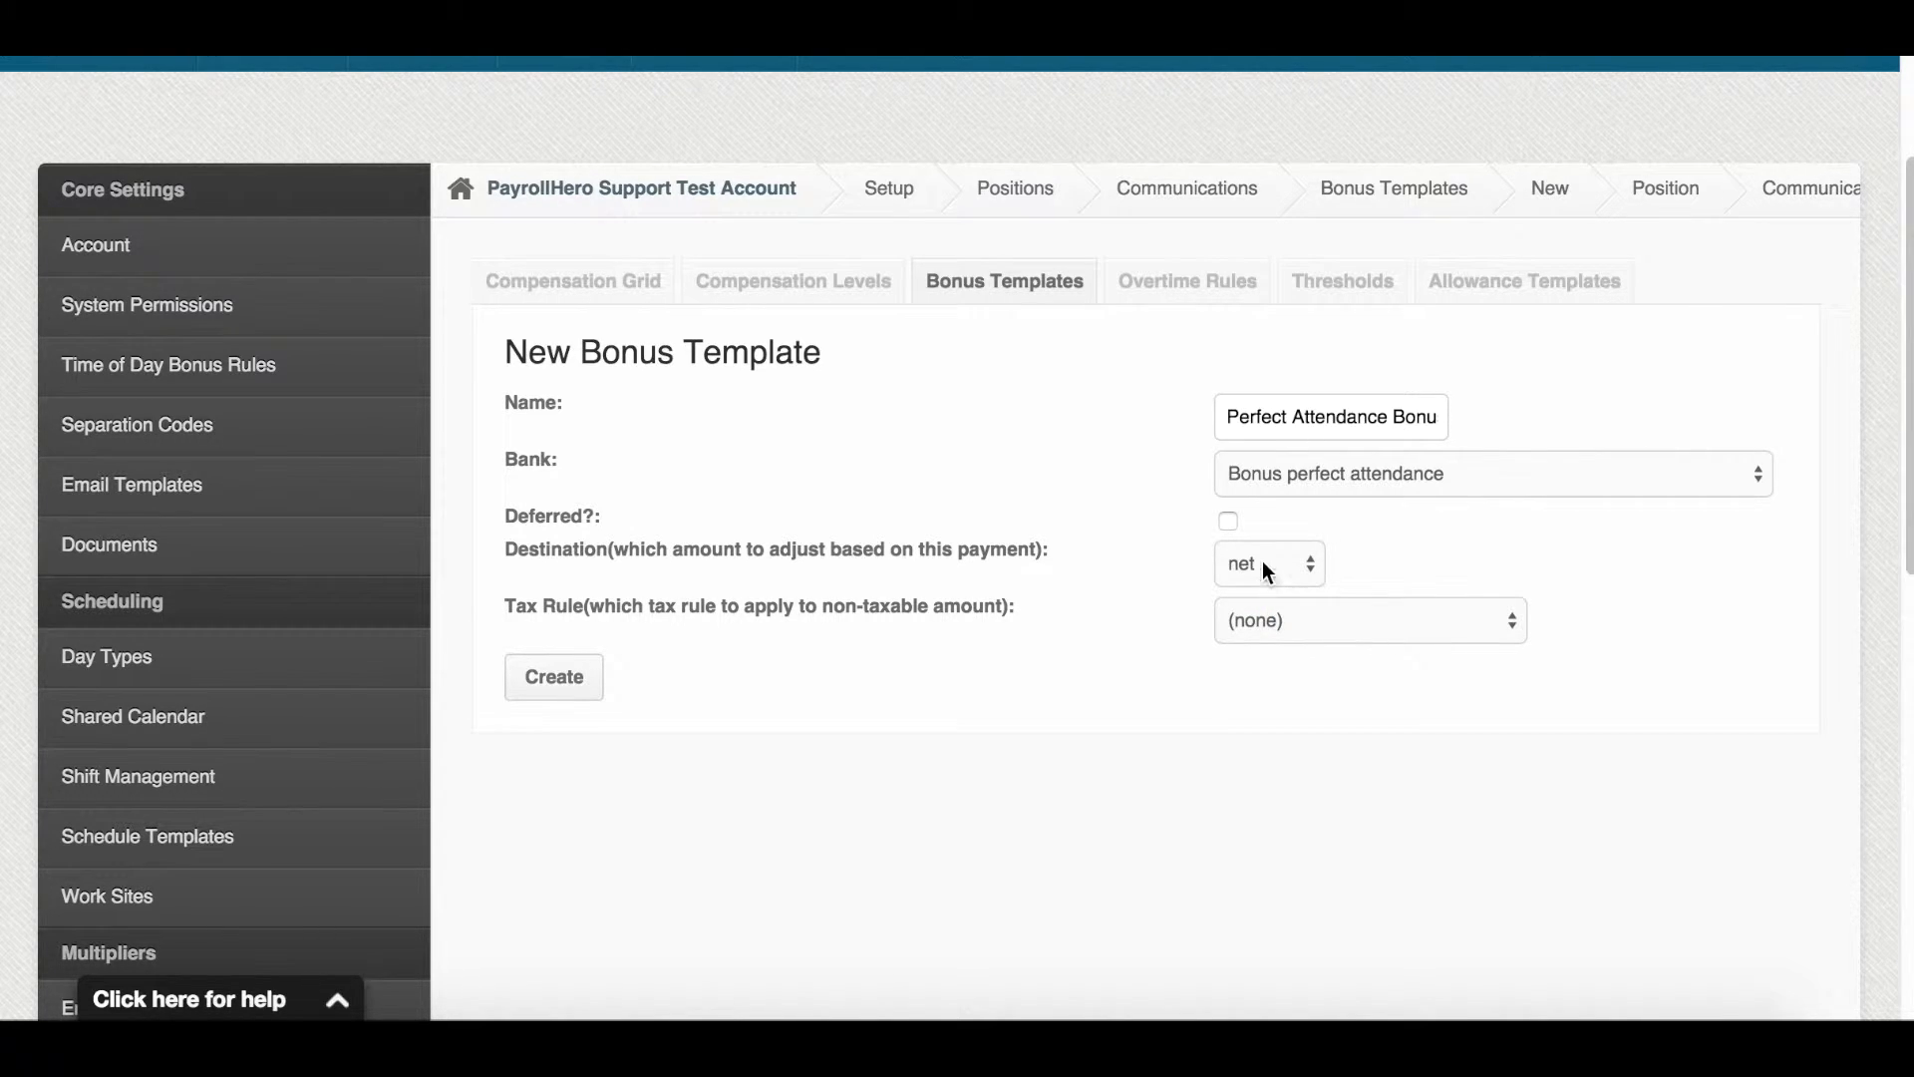
scroll(1127, 605, down, 2)
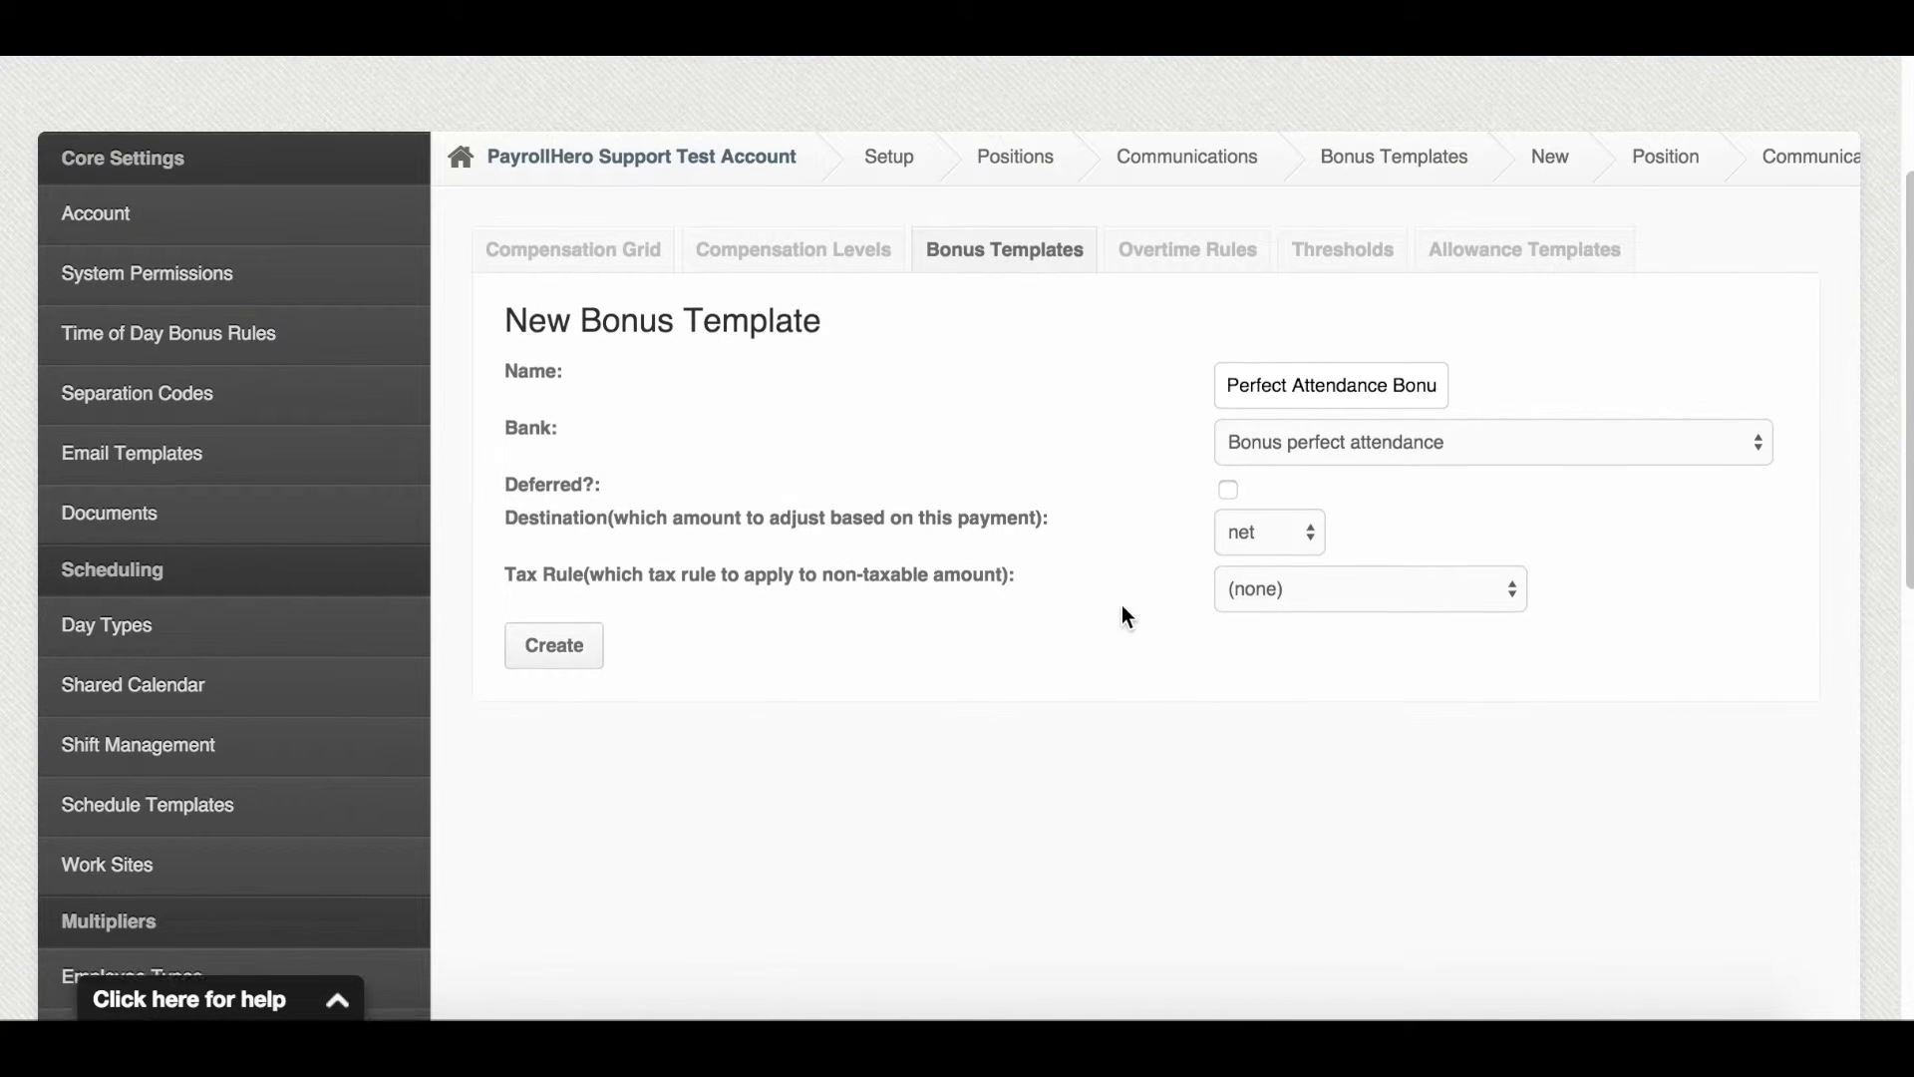
click(1302, 580)
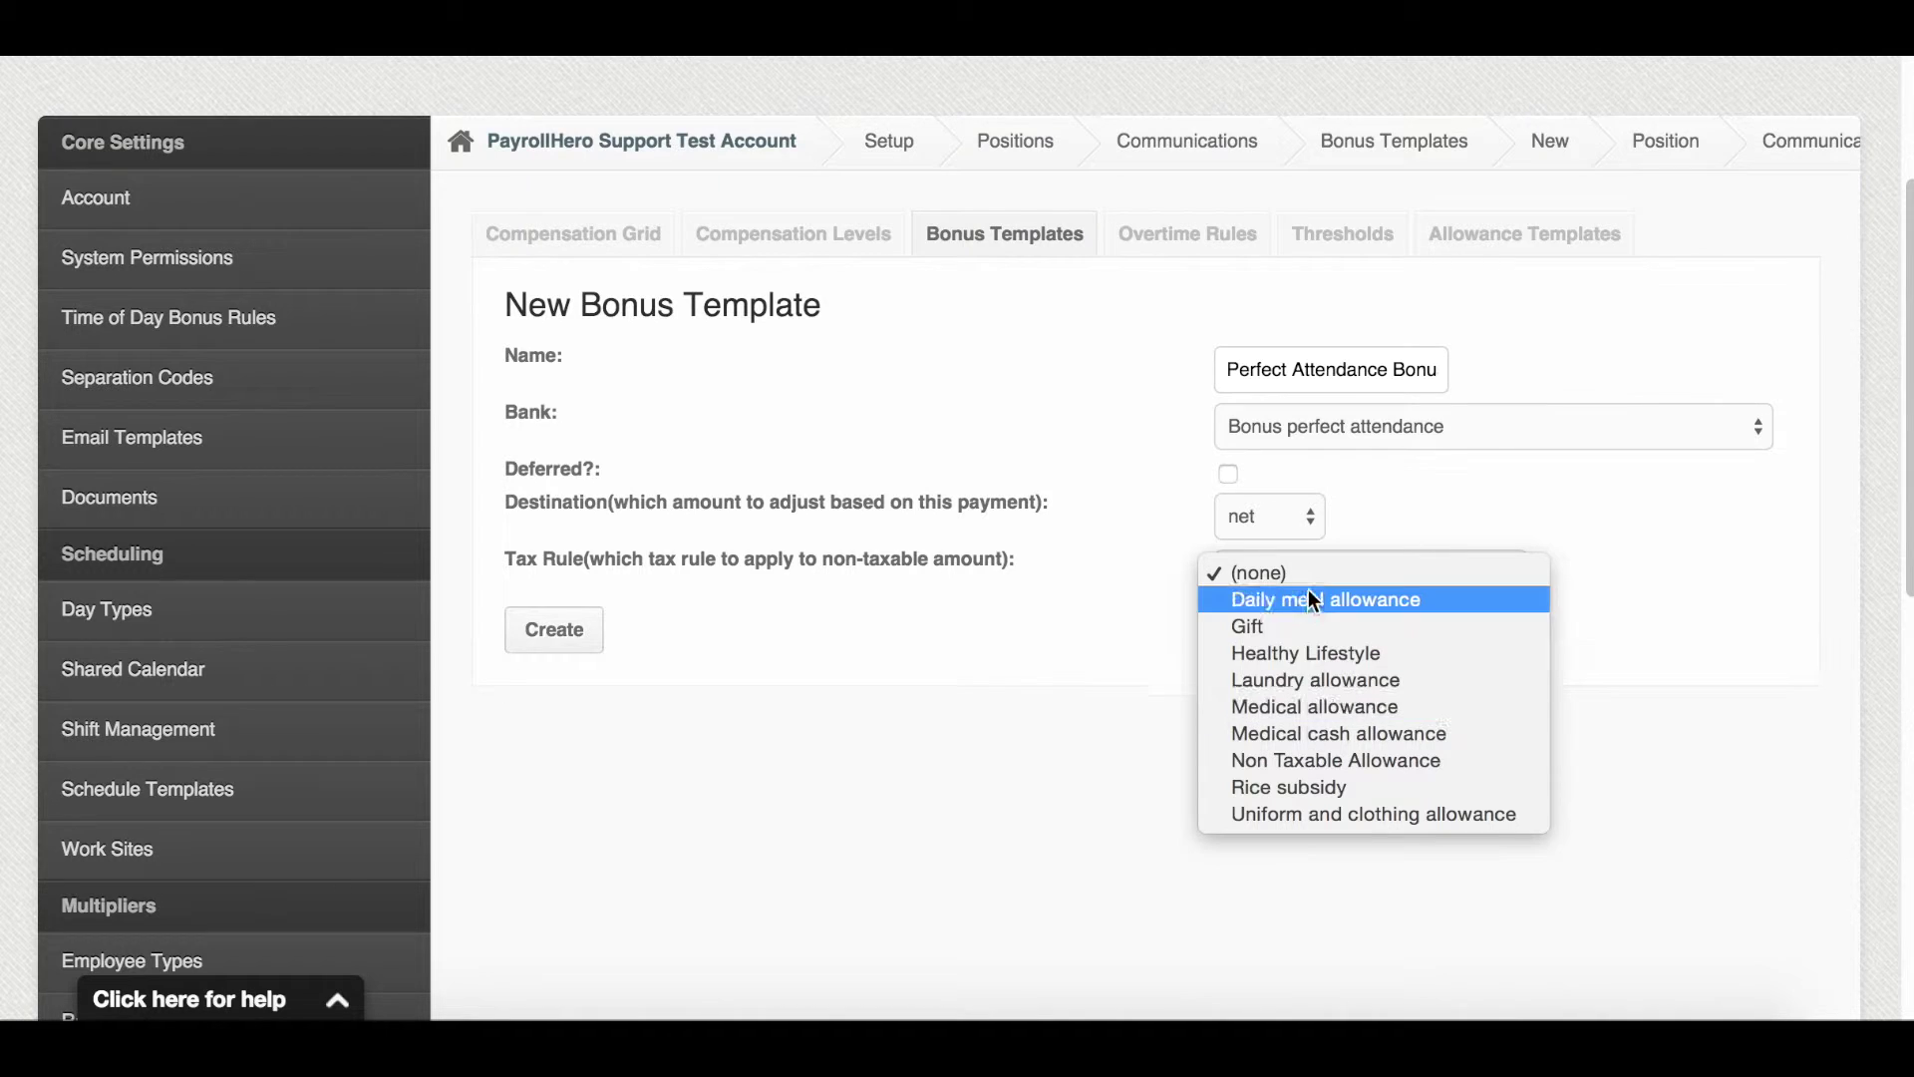
click(1333, 760)
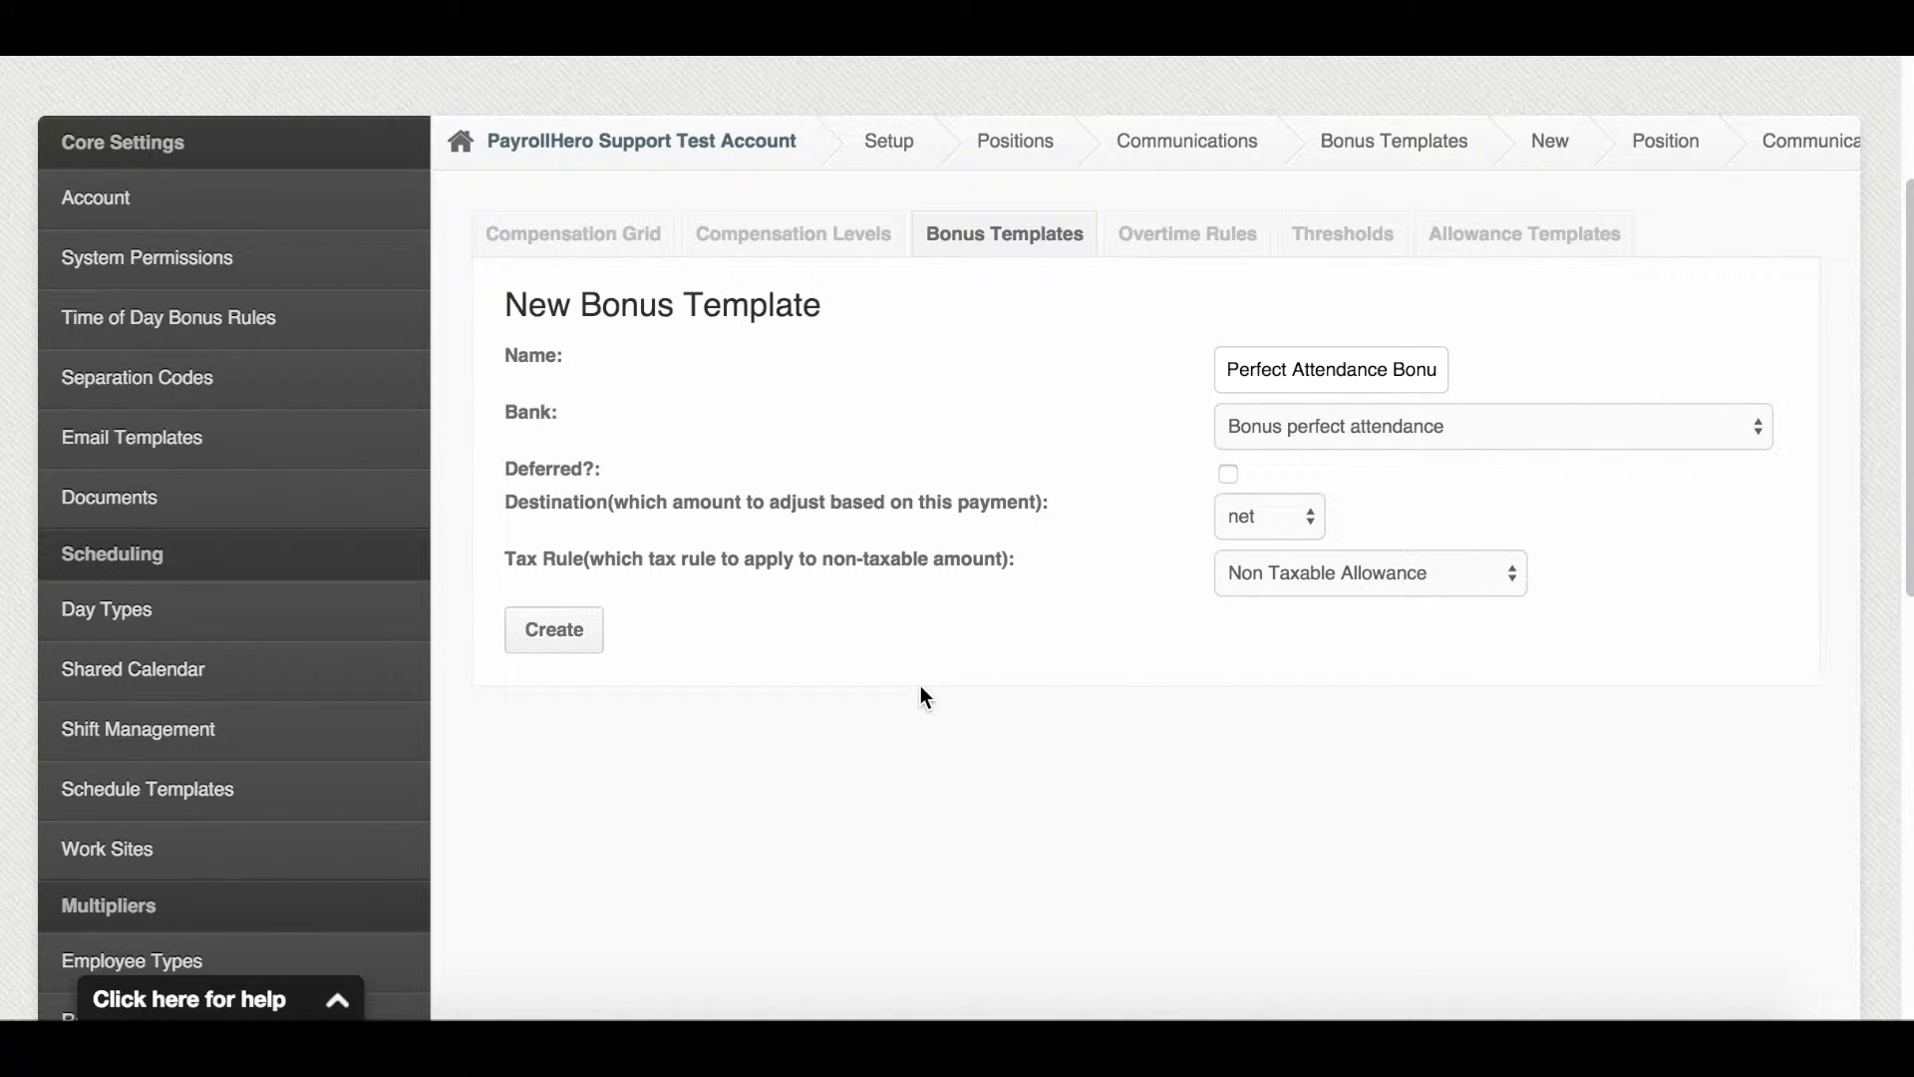
click(561, 638)
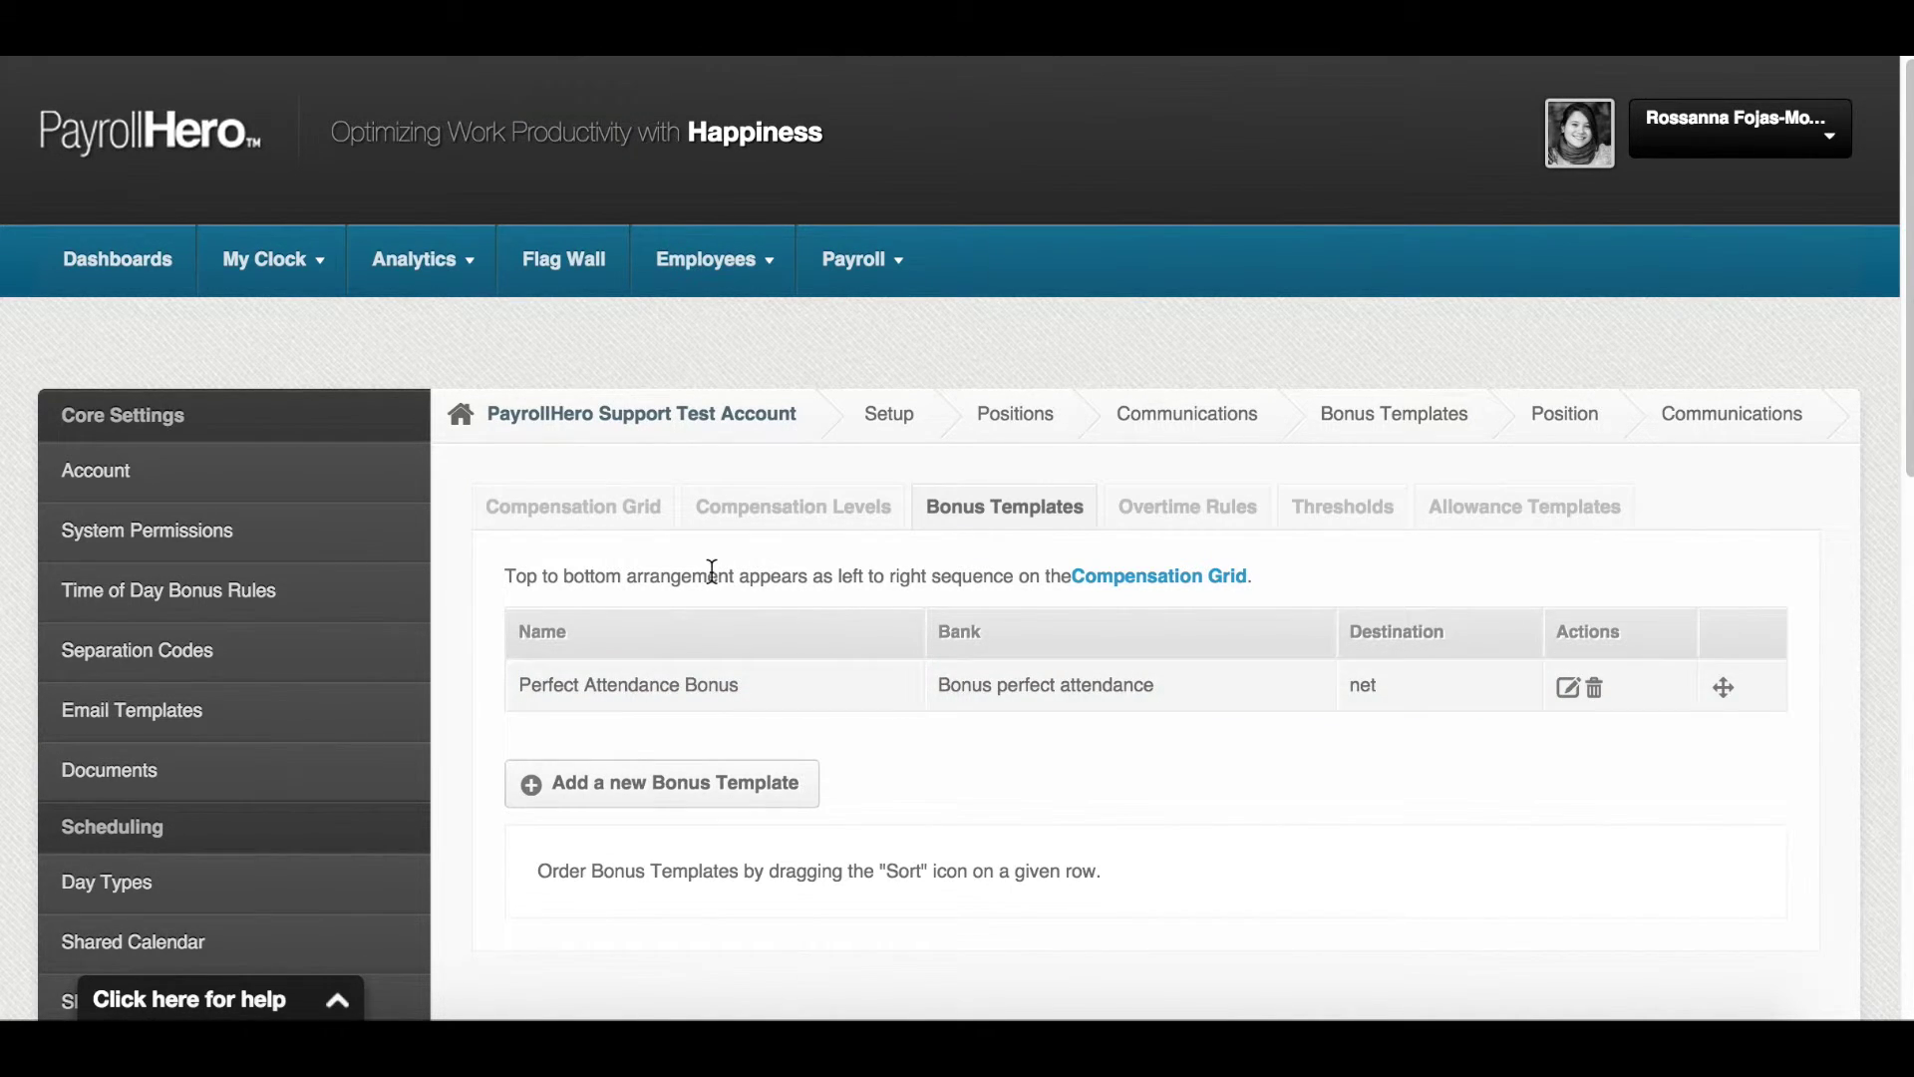
Step: Return to the Communications compensation grid and check its Perfect Attendance Bonus column
click(593, 510)
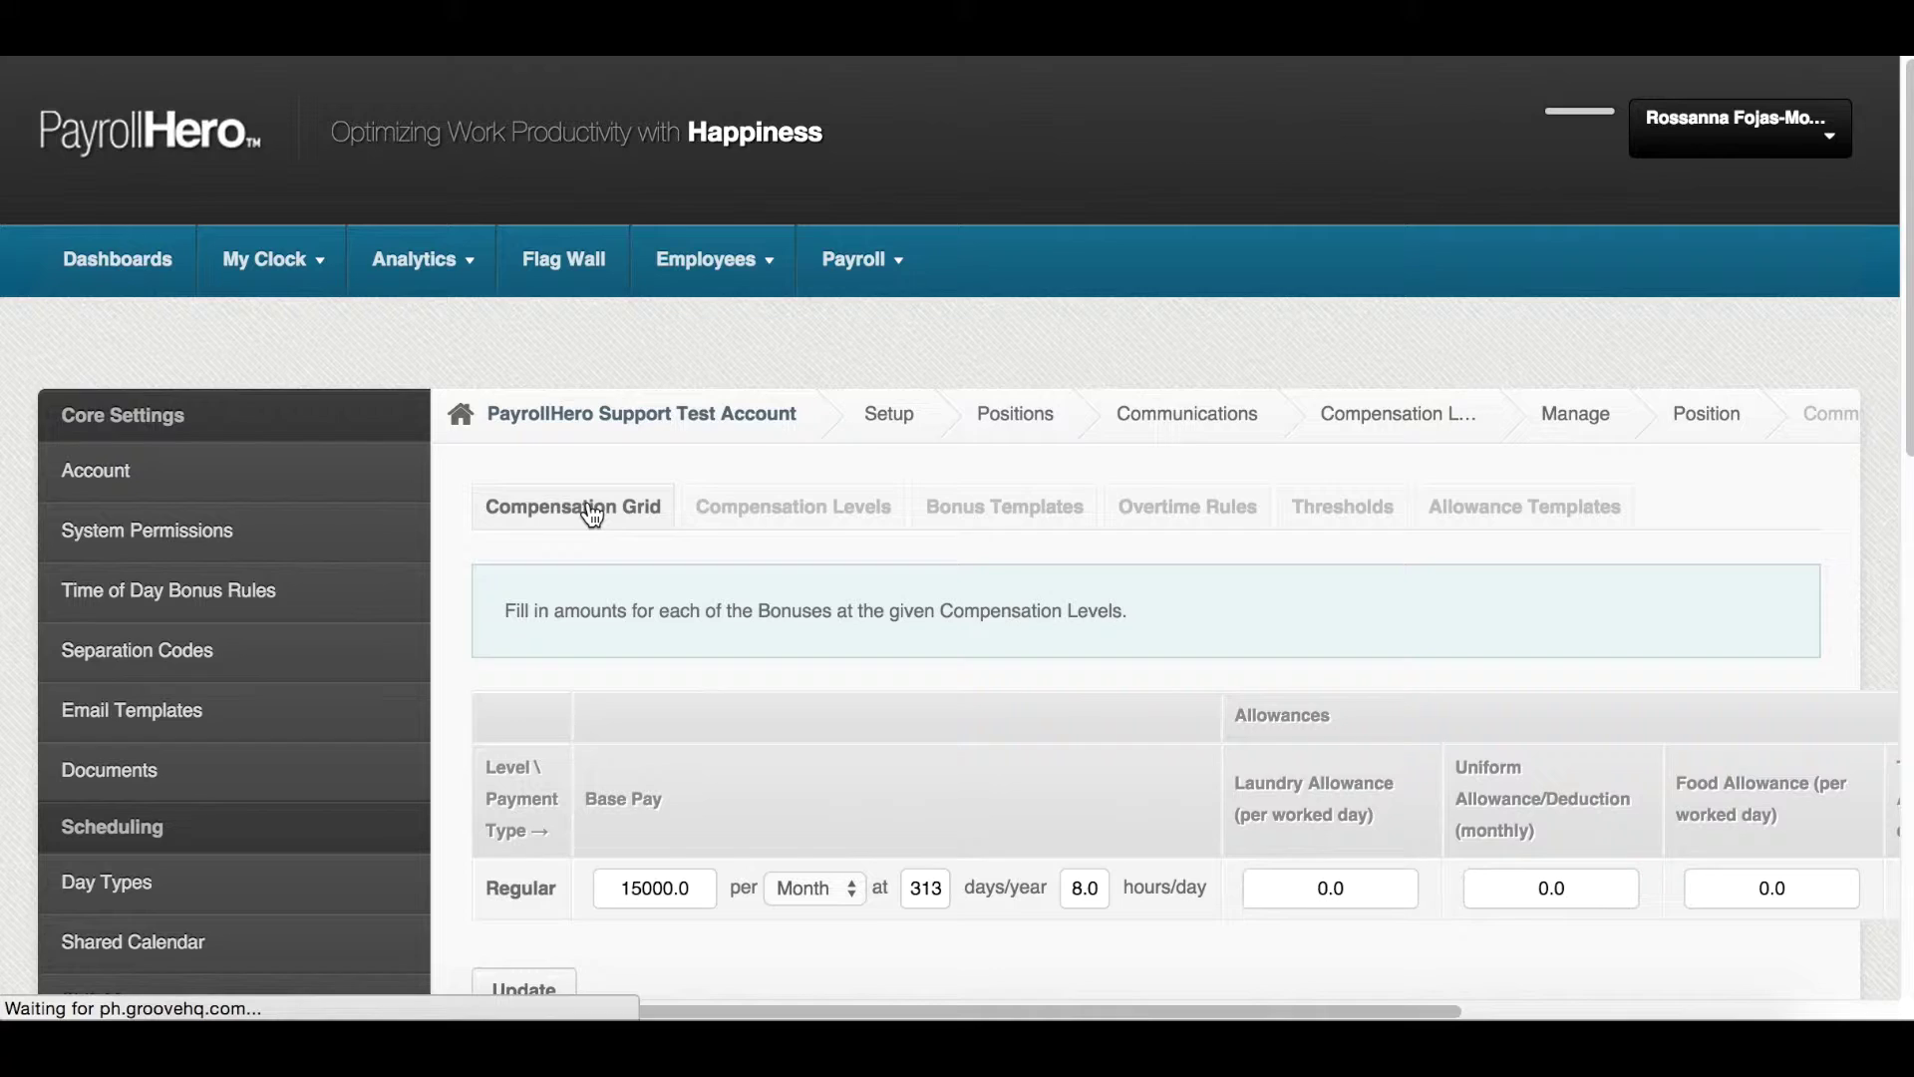
scroll(1376, 543, down, 3)
scroll(1373, 544, right, 6)
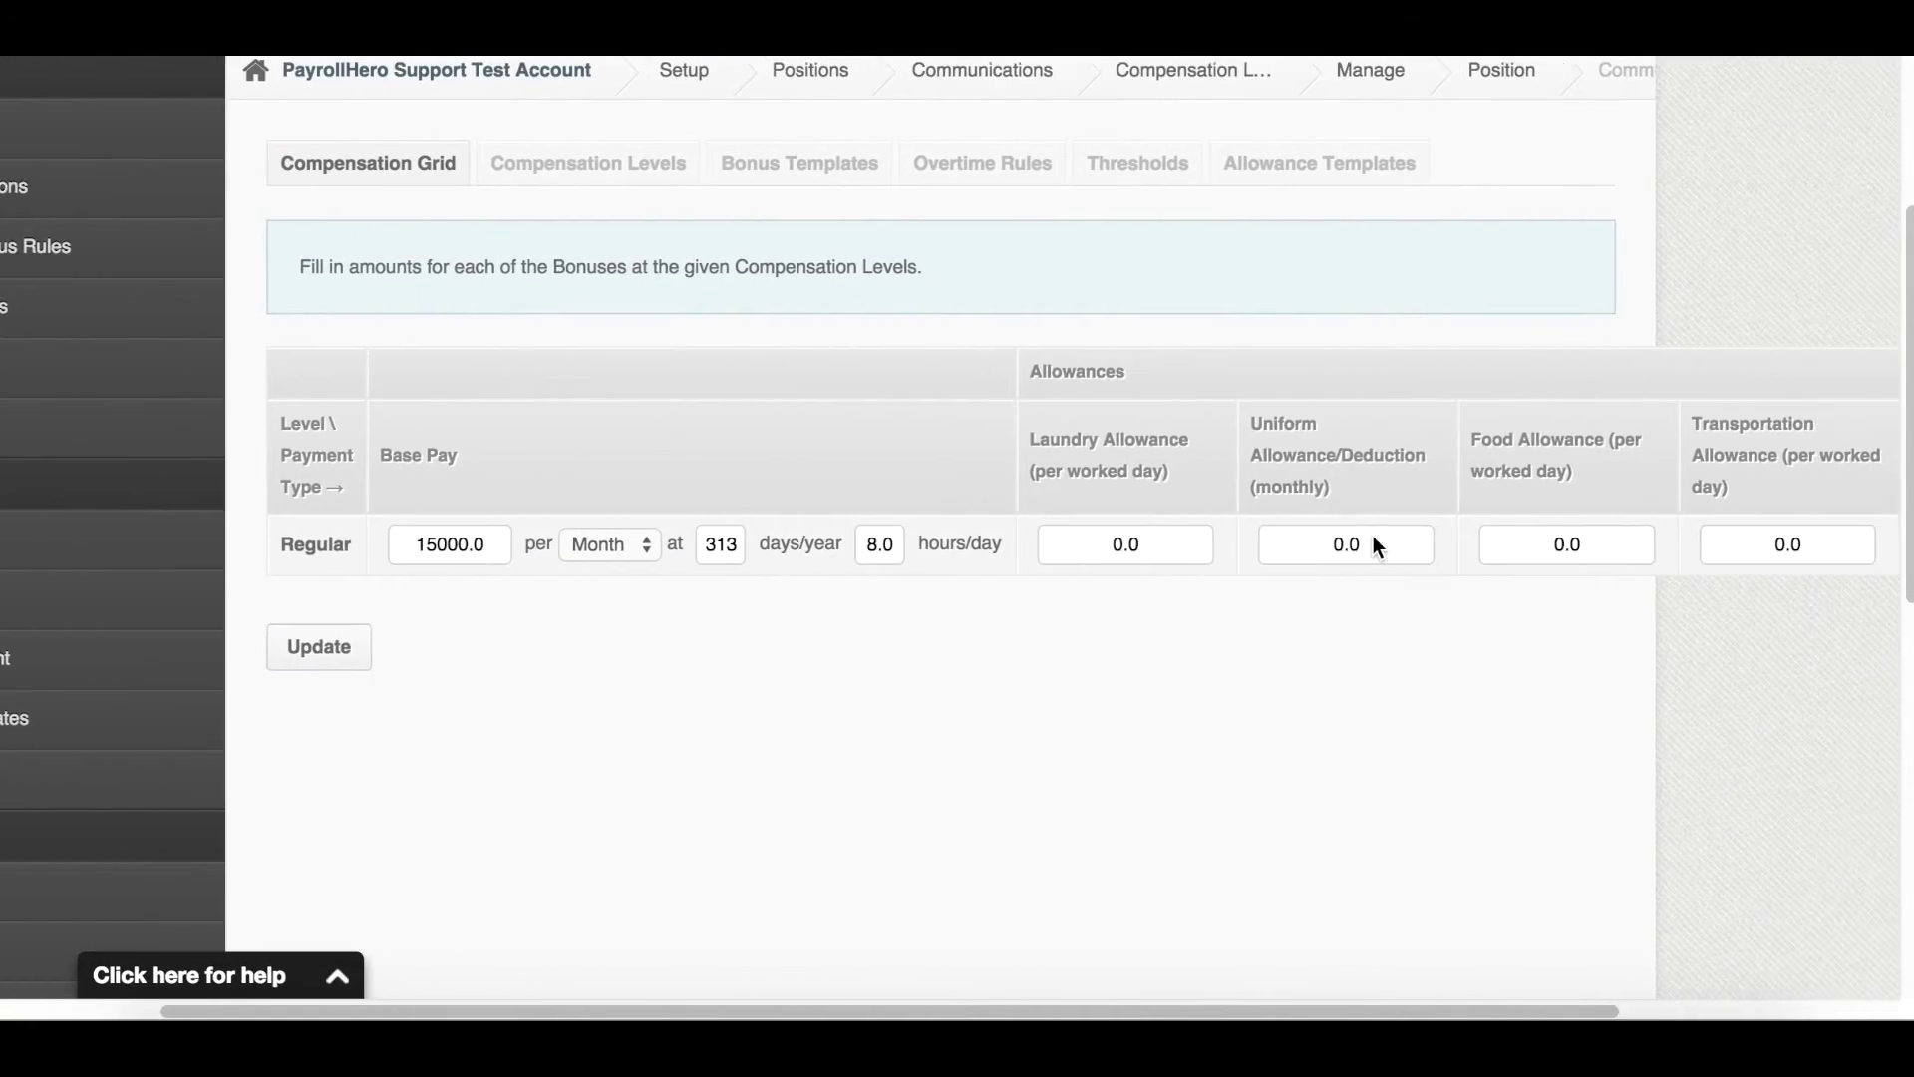
scroll(1374, 536, left, 1)
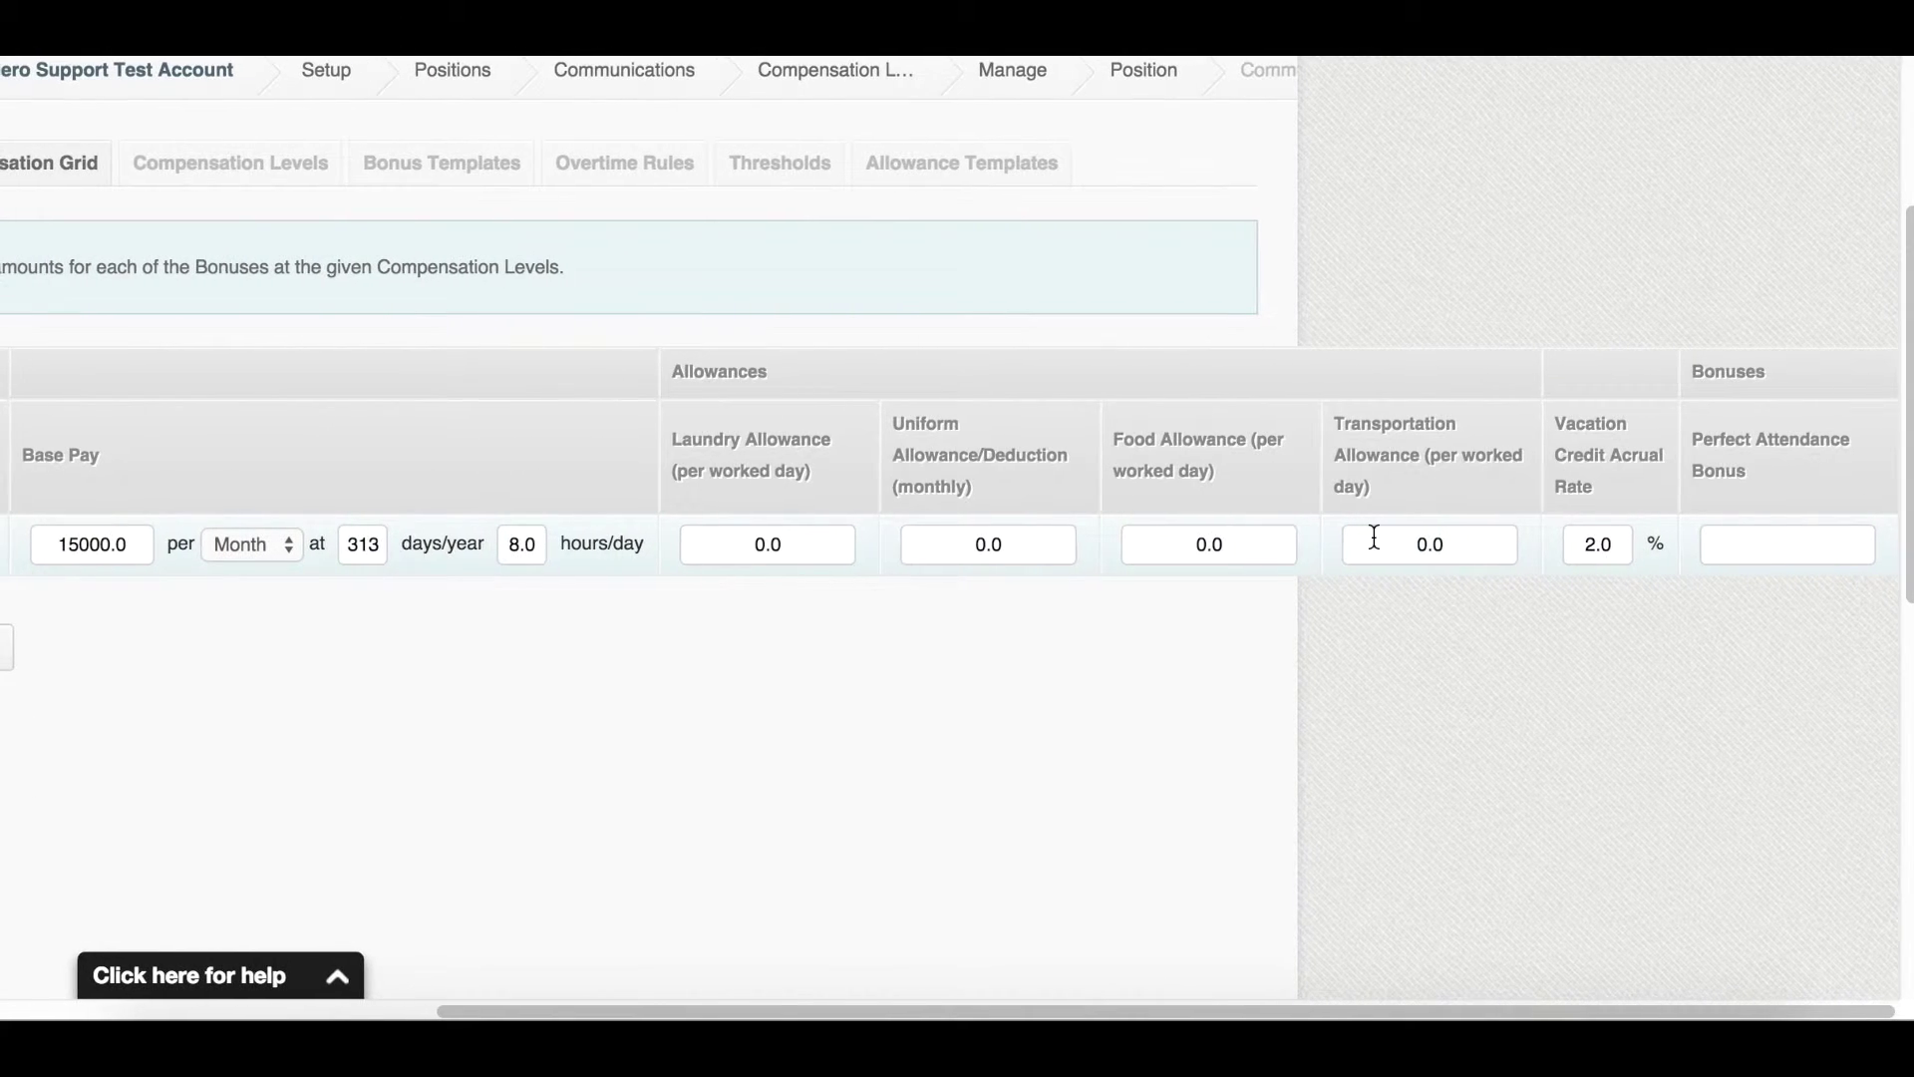
click(1750, 548)
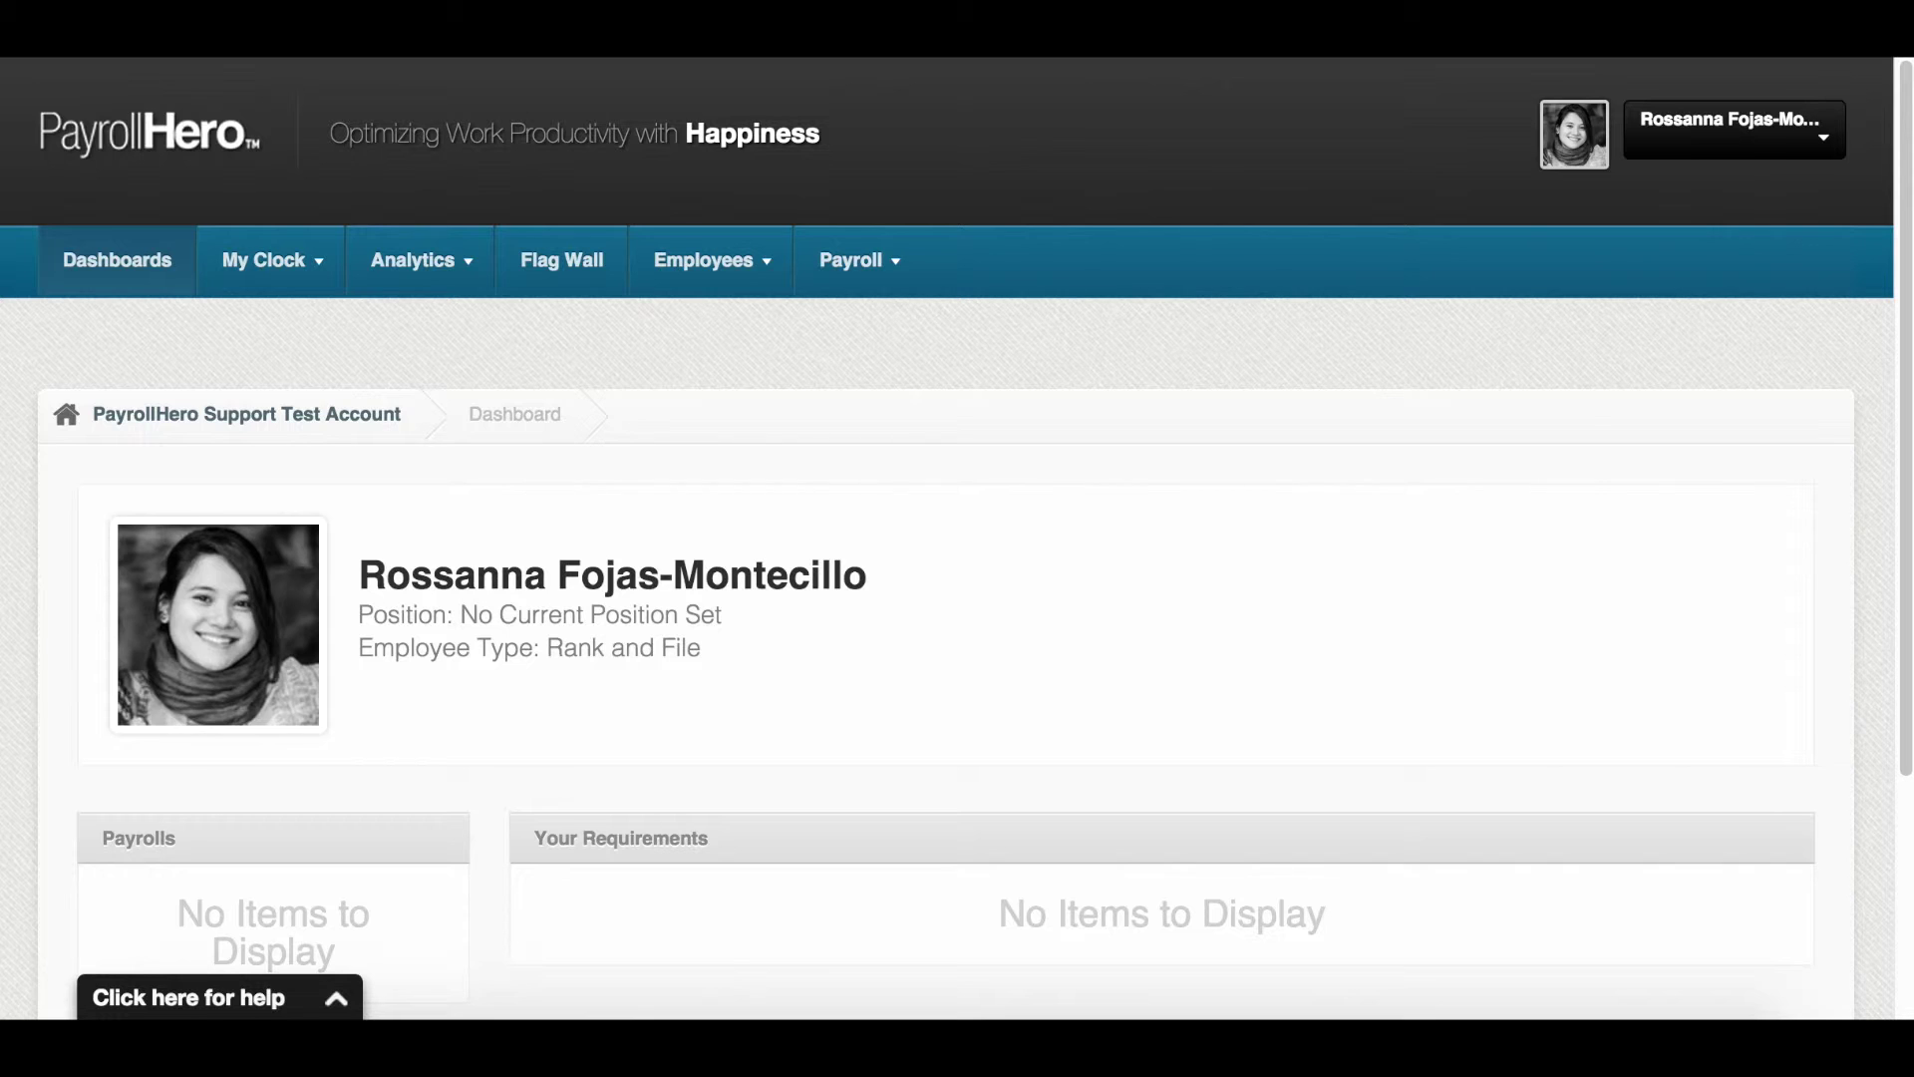
Step: Open the Communications employee's profile from Employees > Employee List
click(710, 270)
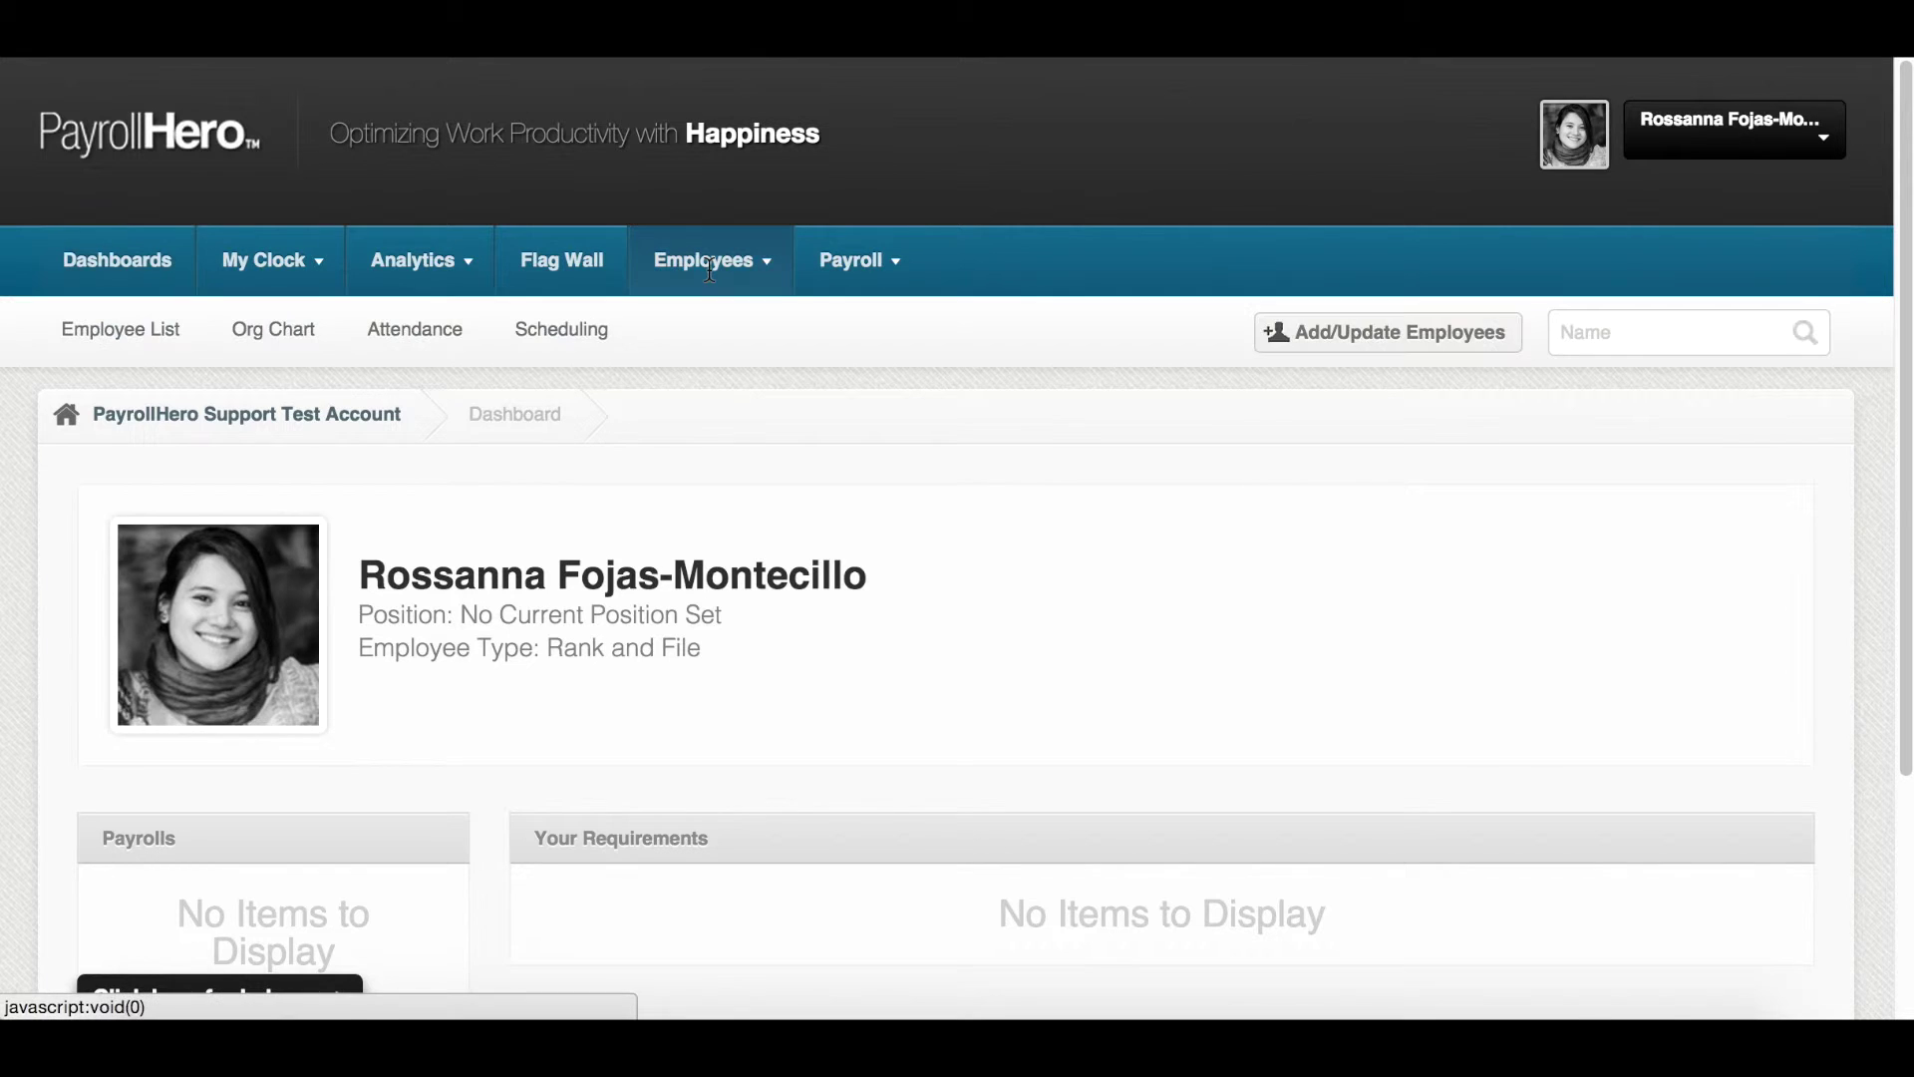
click(162, 342)
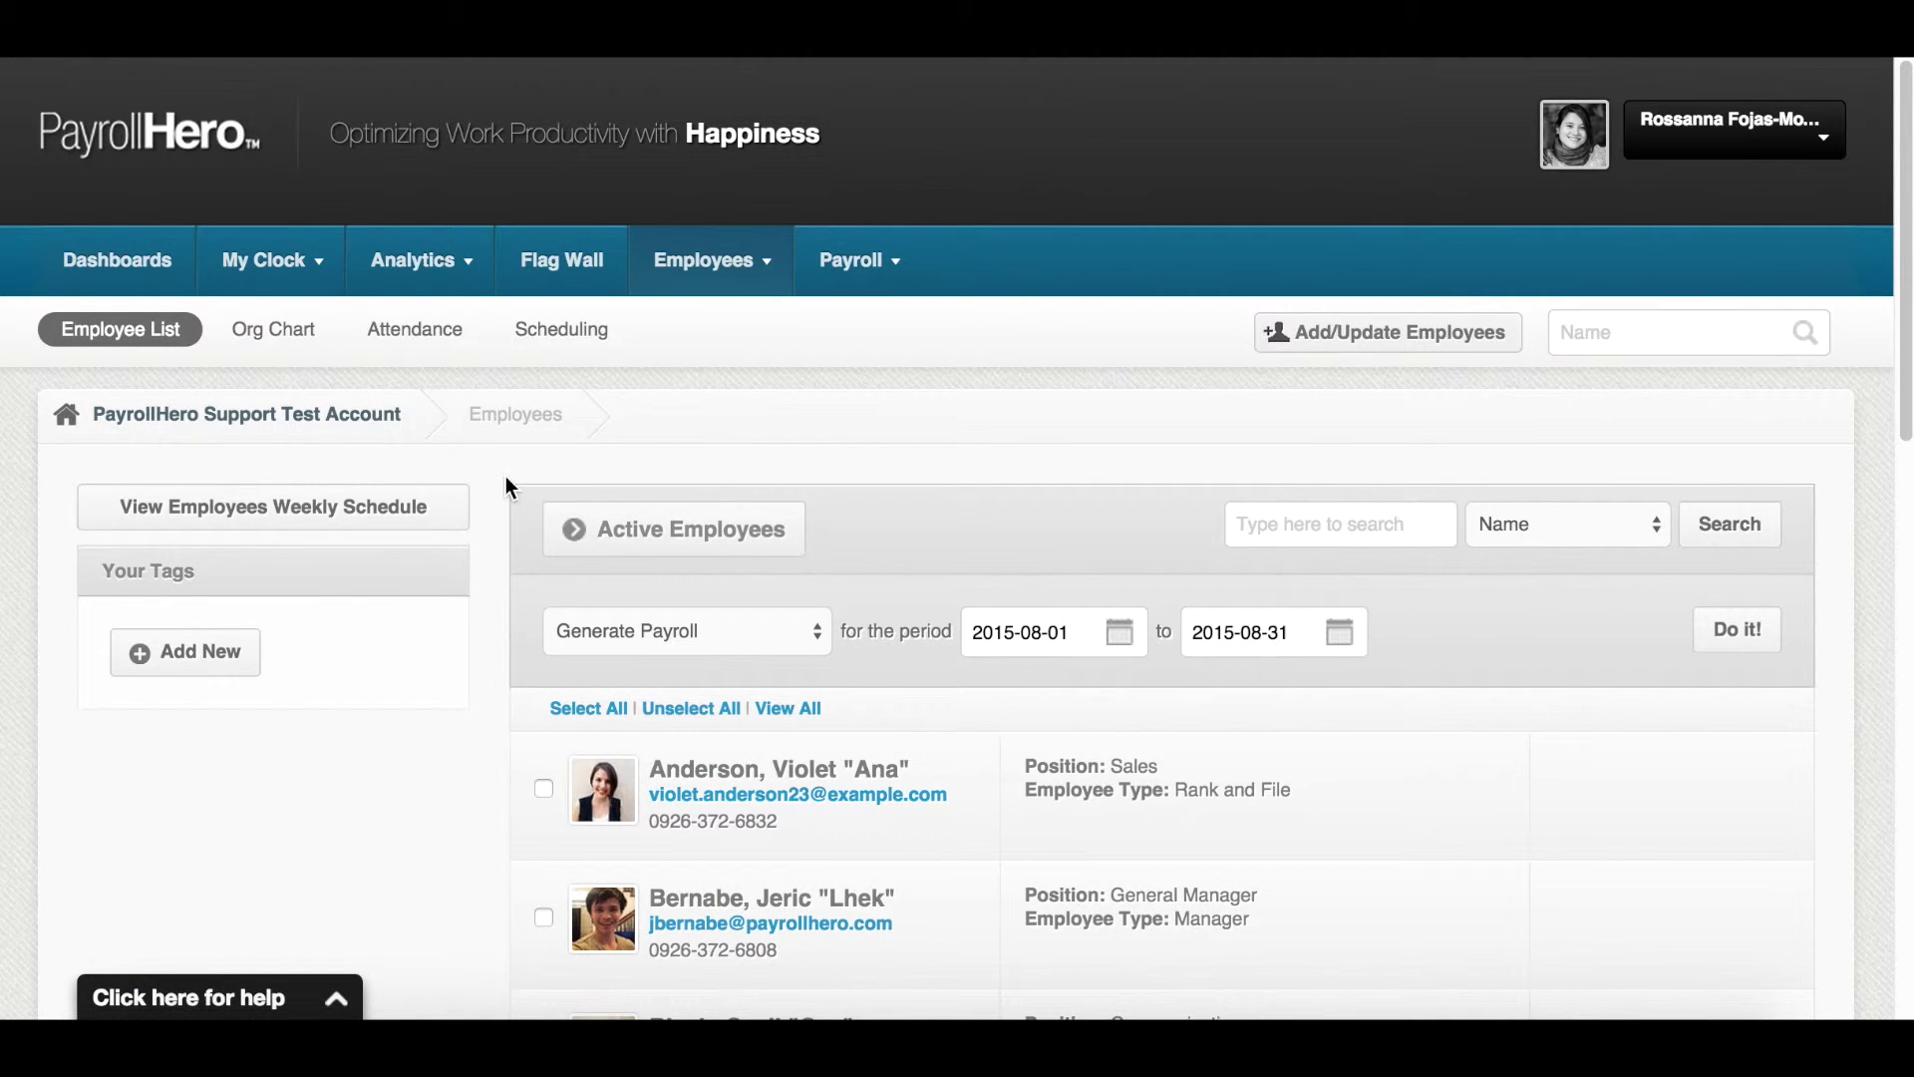
scroll(941, 429, down, 4)
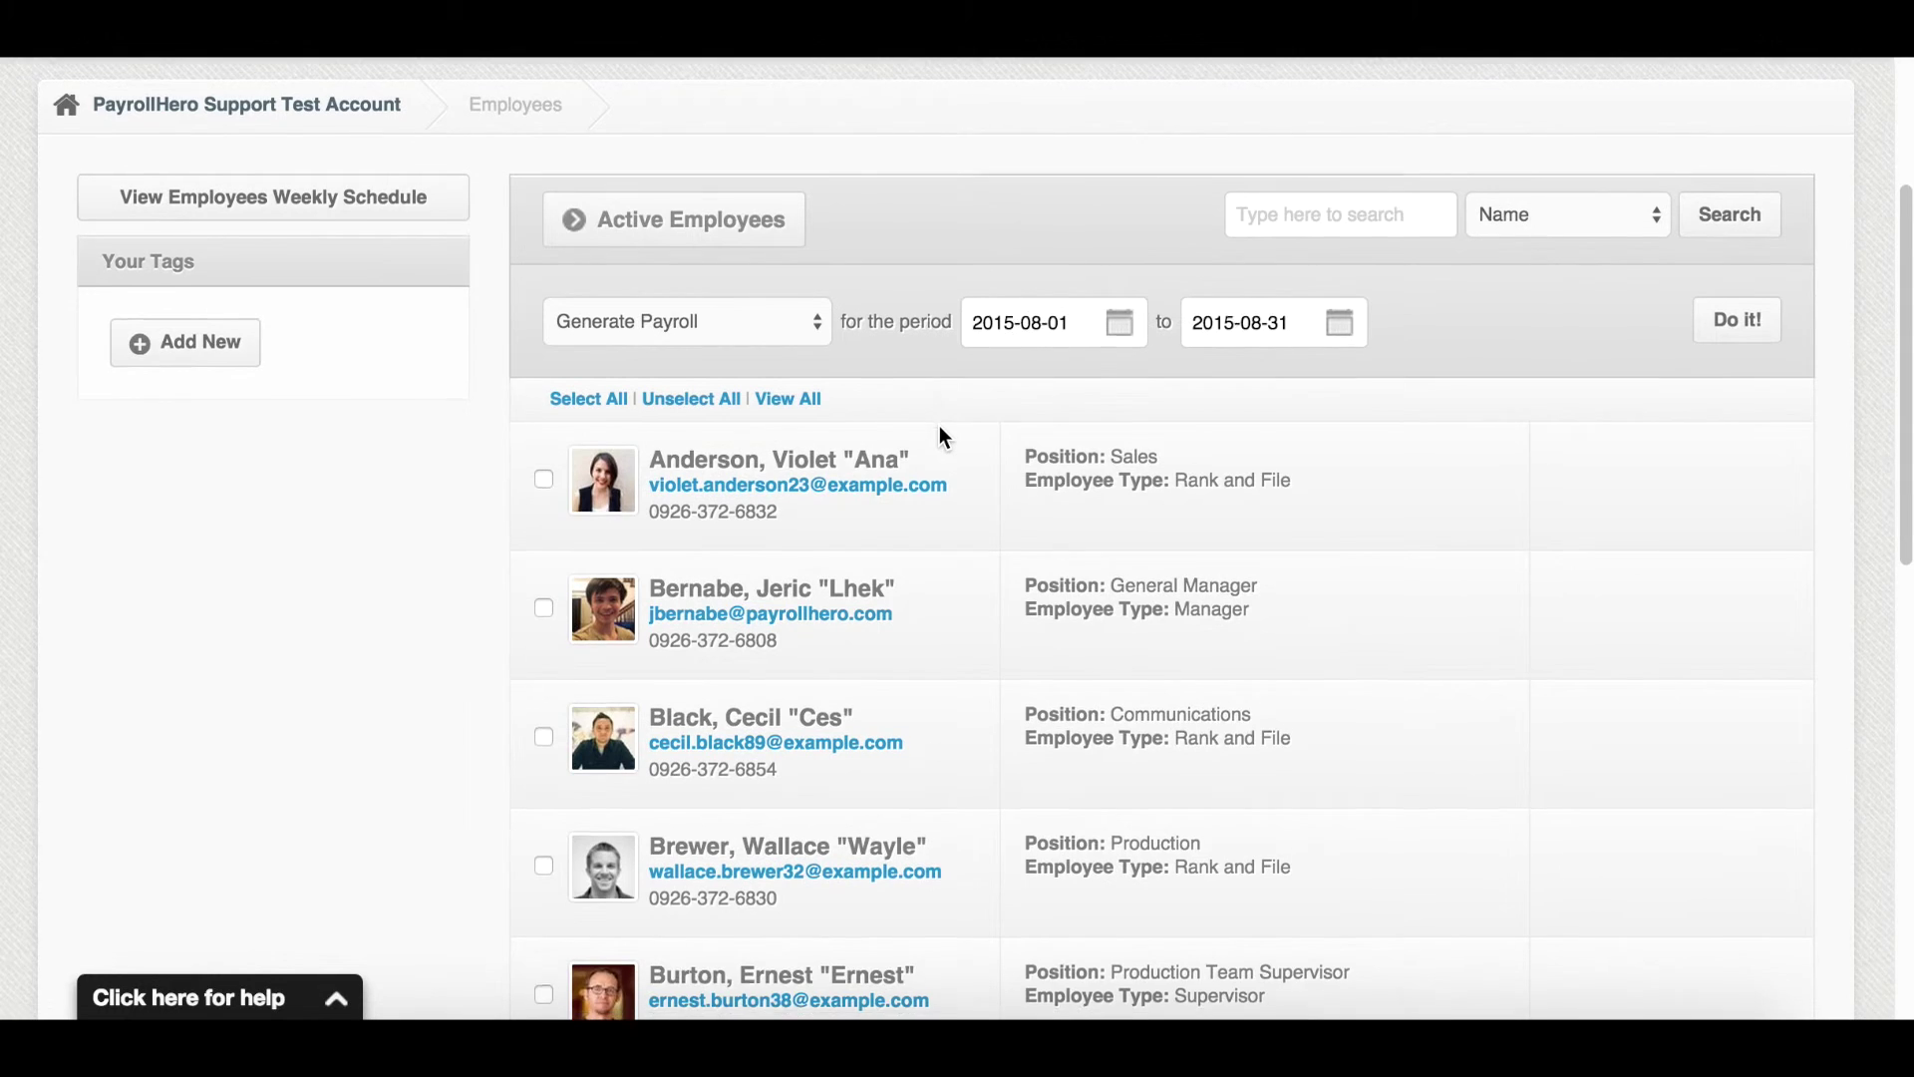
scroll(940, 427, down, 1)
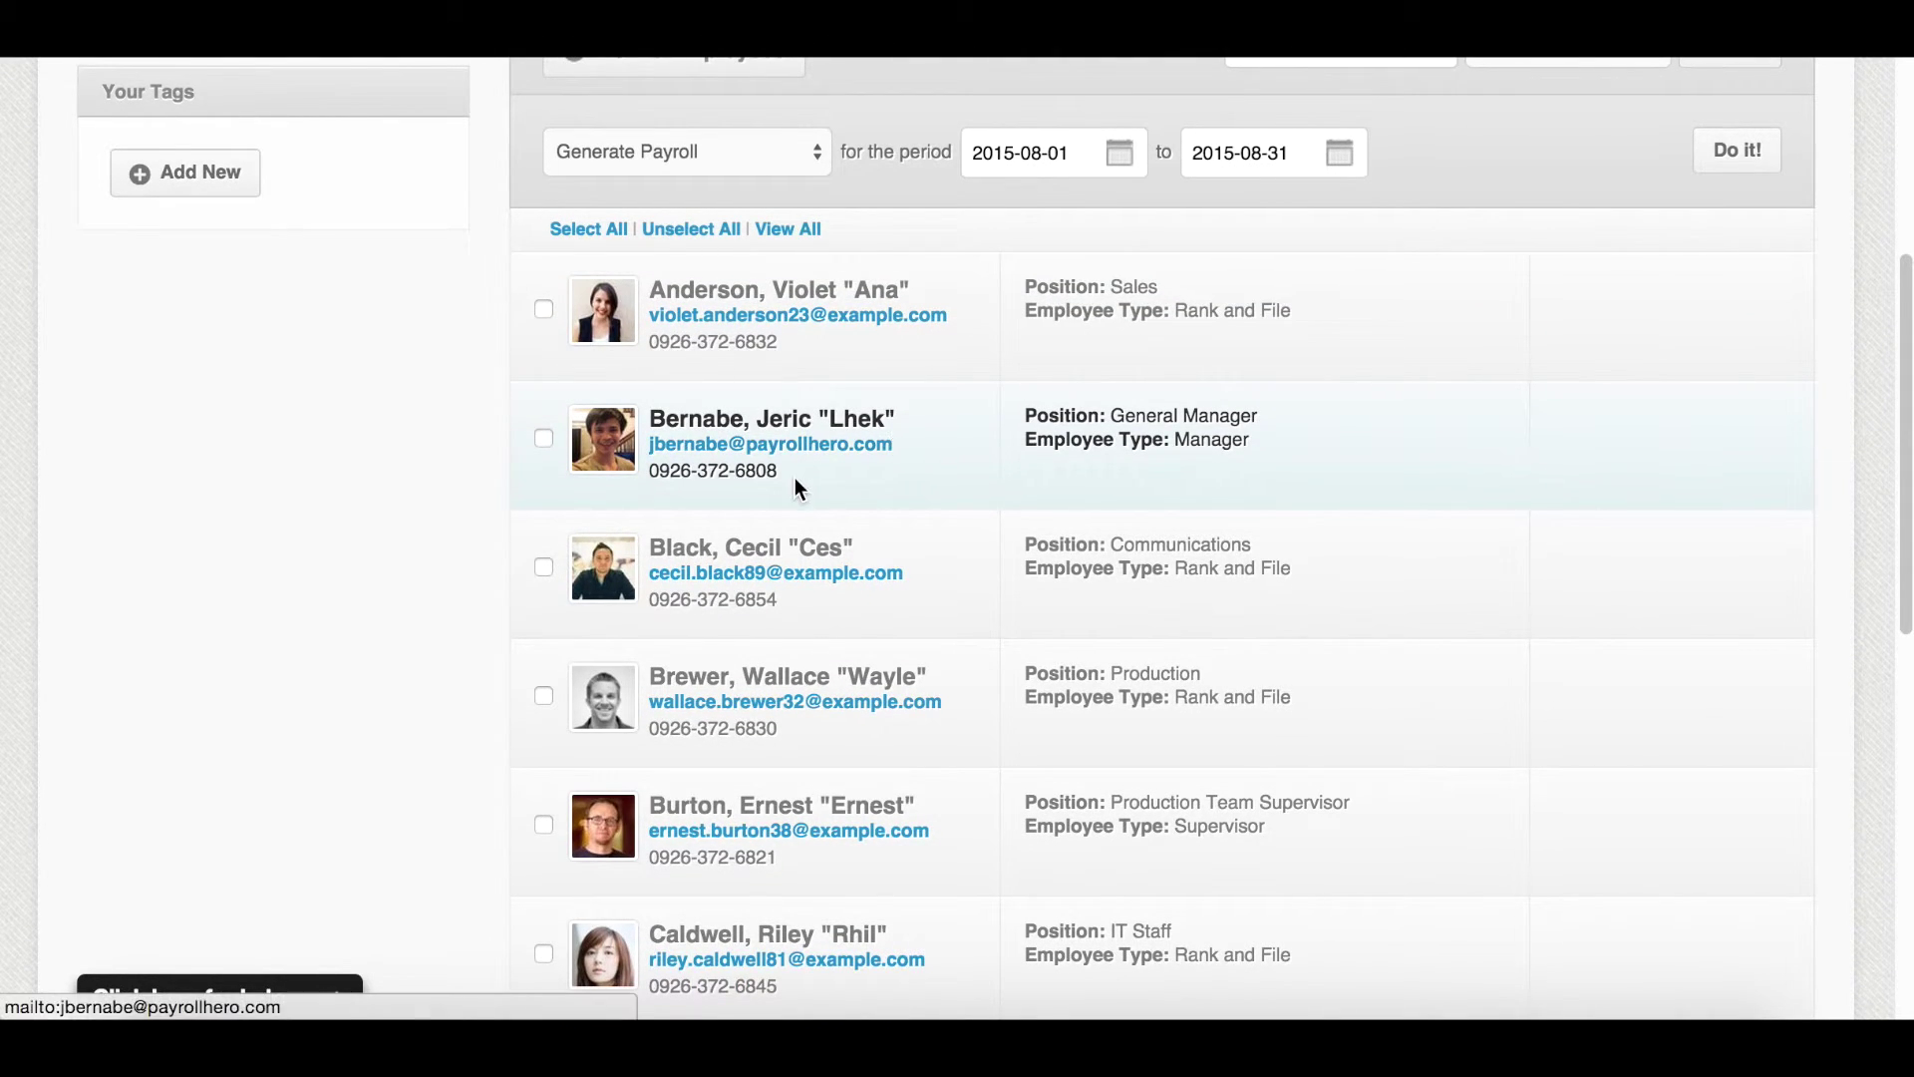
click(763, 563)
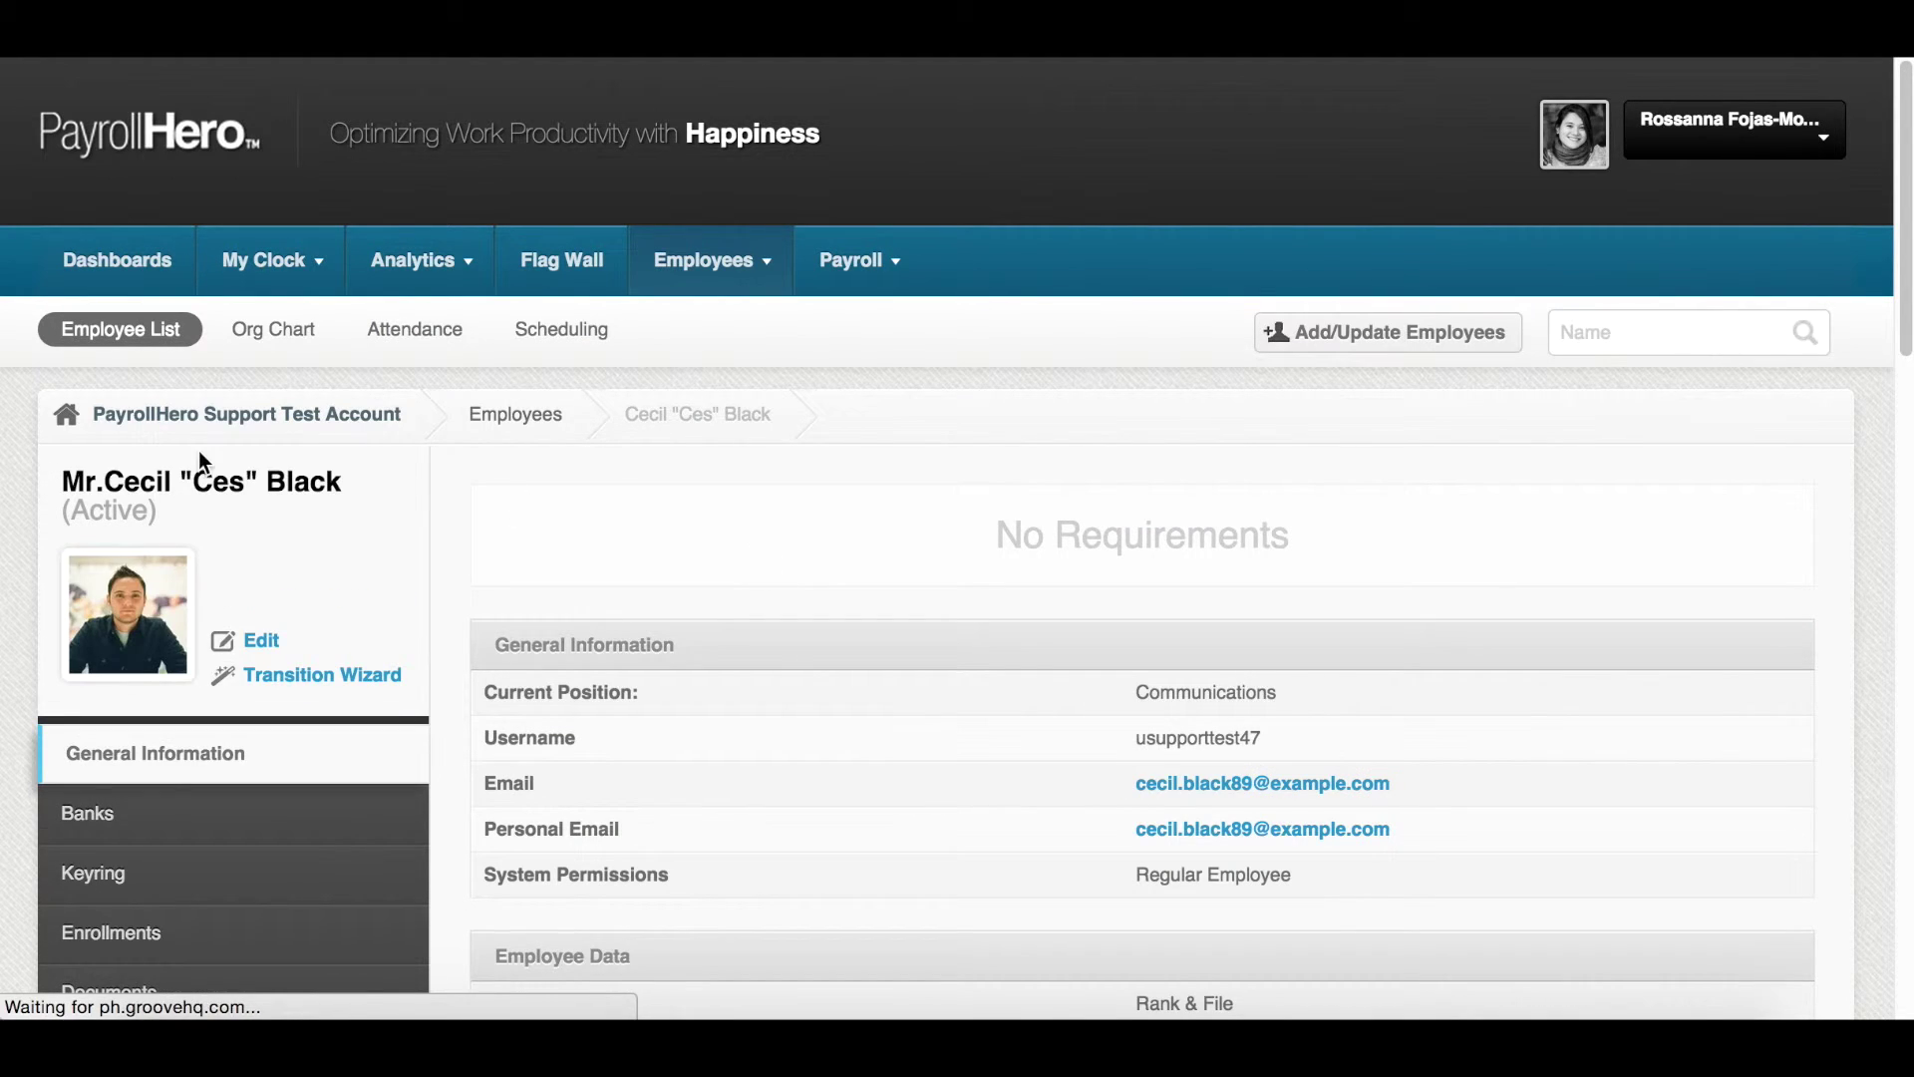
scroll(313, 494, down, 5)
scroll(313, 493, down, 8)
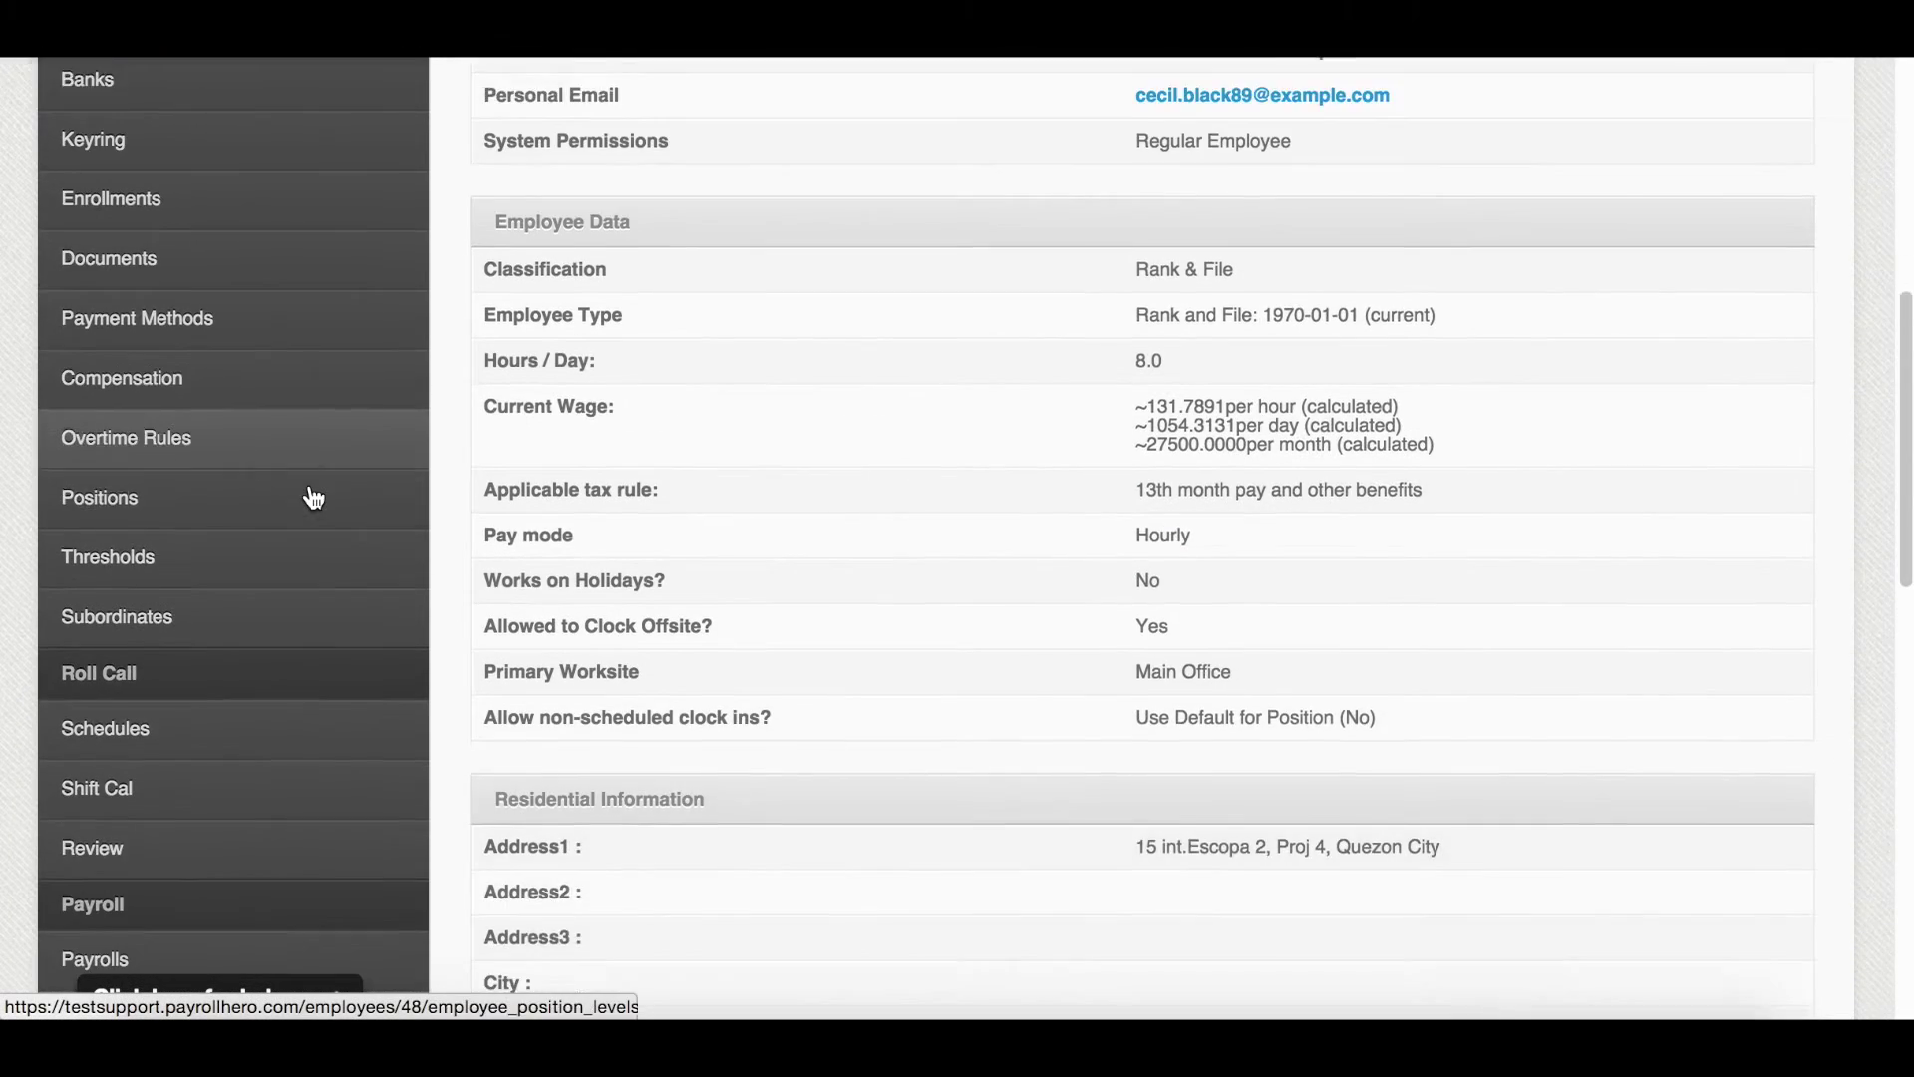
Step: Submit a 1000 Communications: Perfect Attendance Bonus payment on the employee's Payments page
click(211, 550)
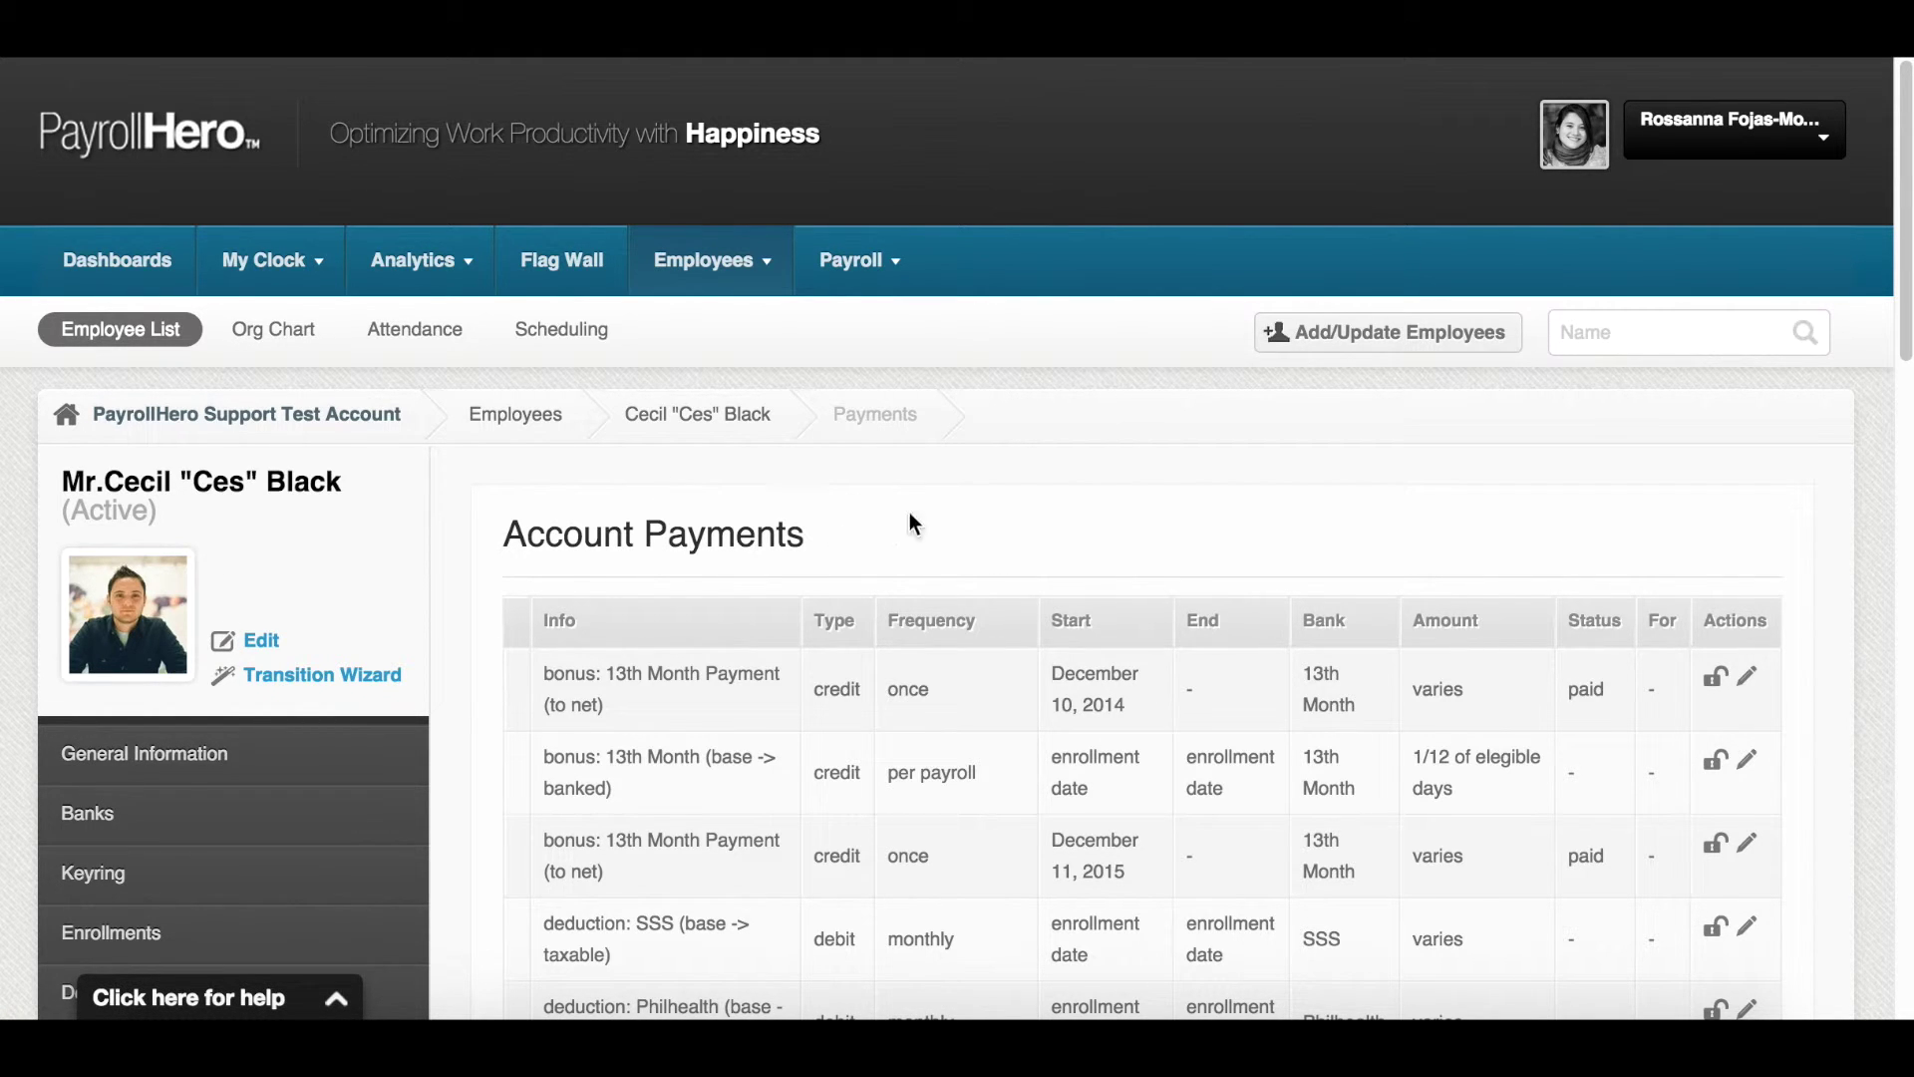
scroll(996, 548, down, 8)
scroll(996, 549, down, 4)
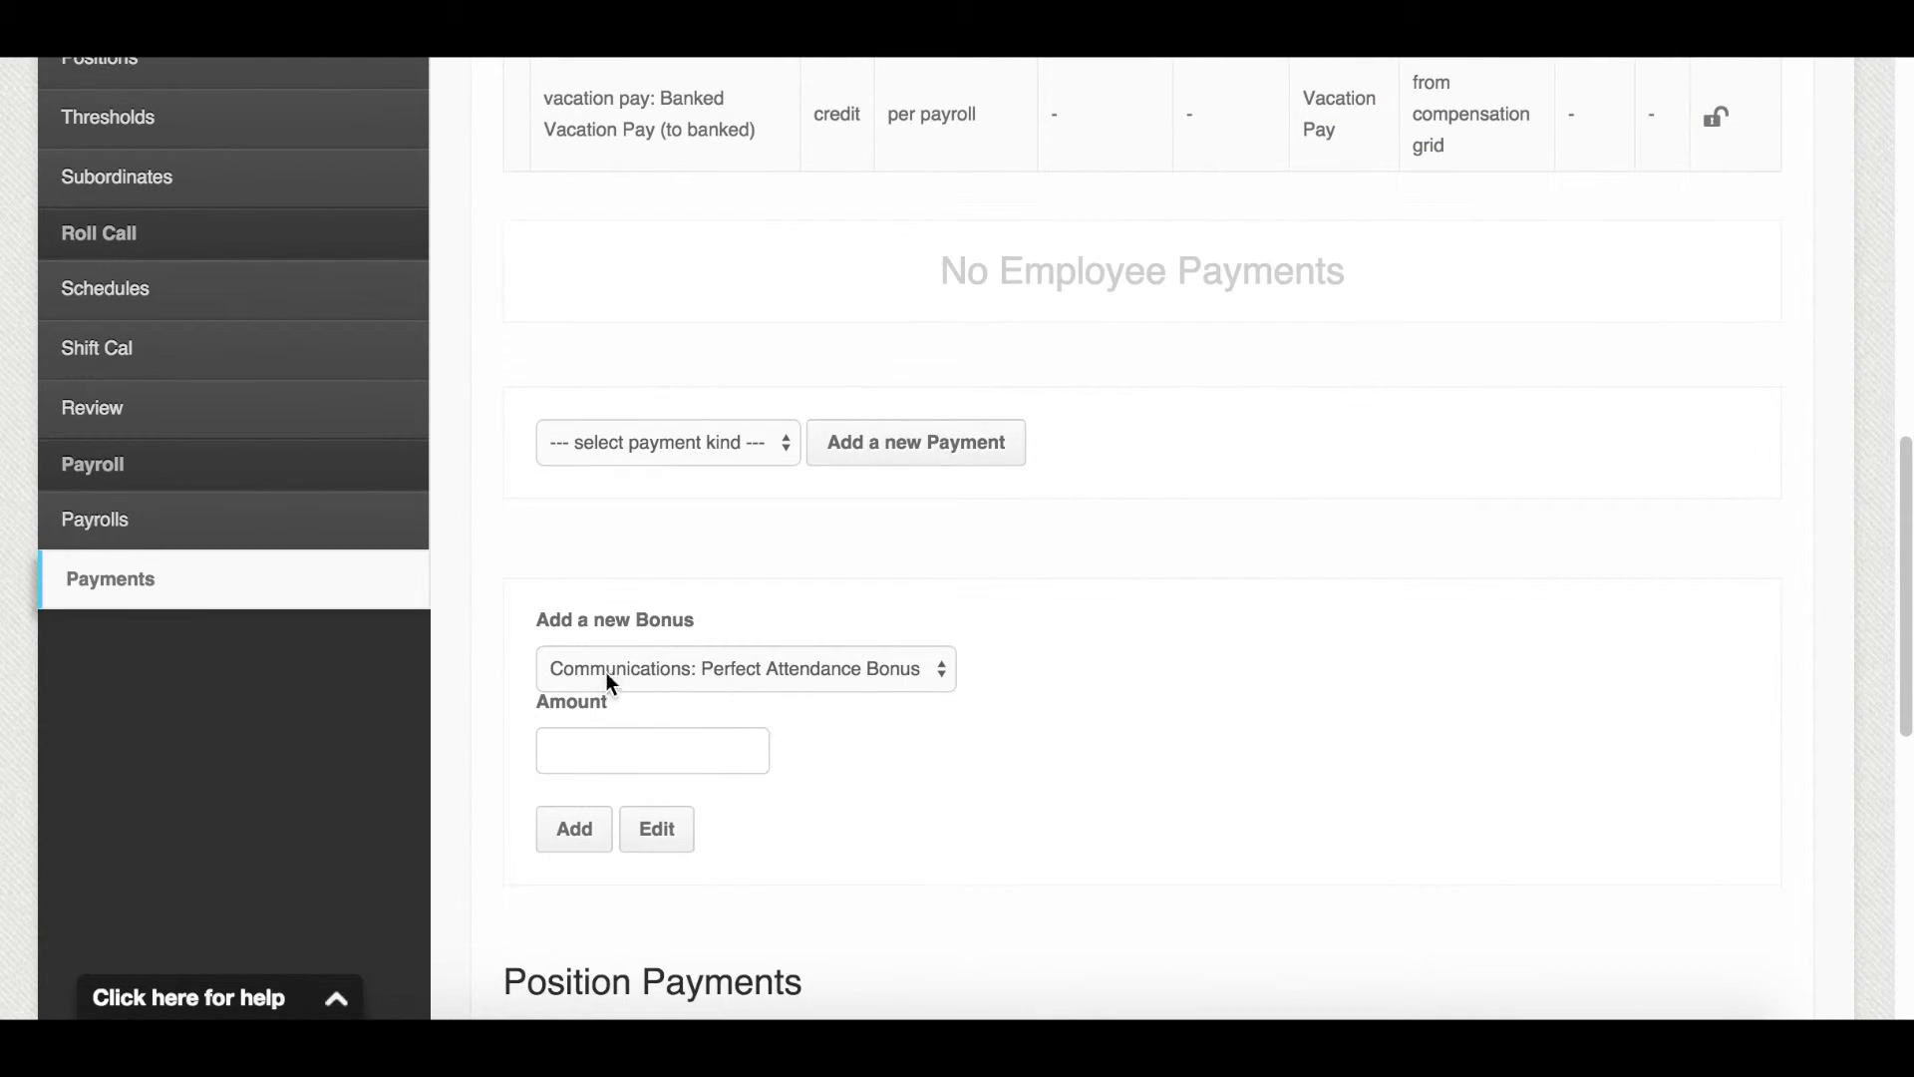
click(632, 675)
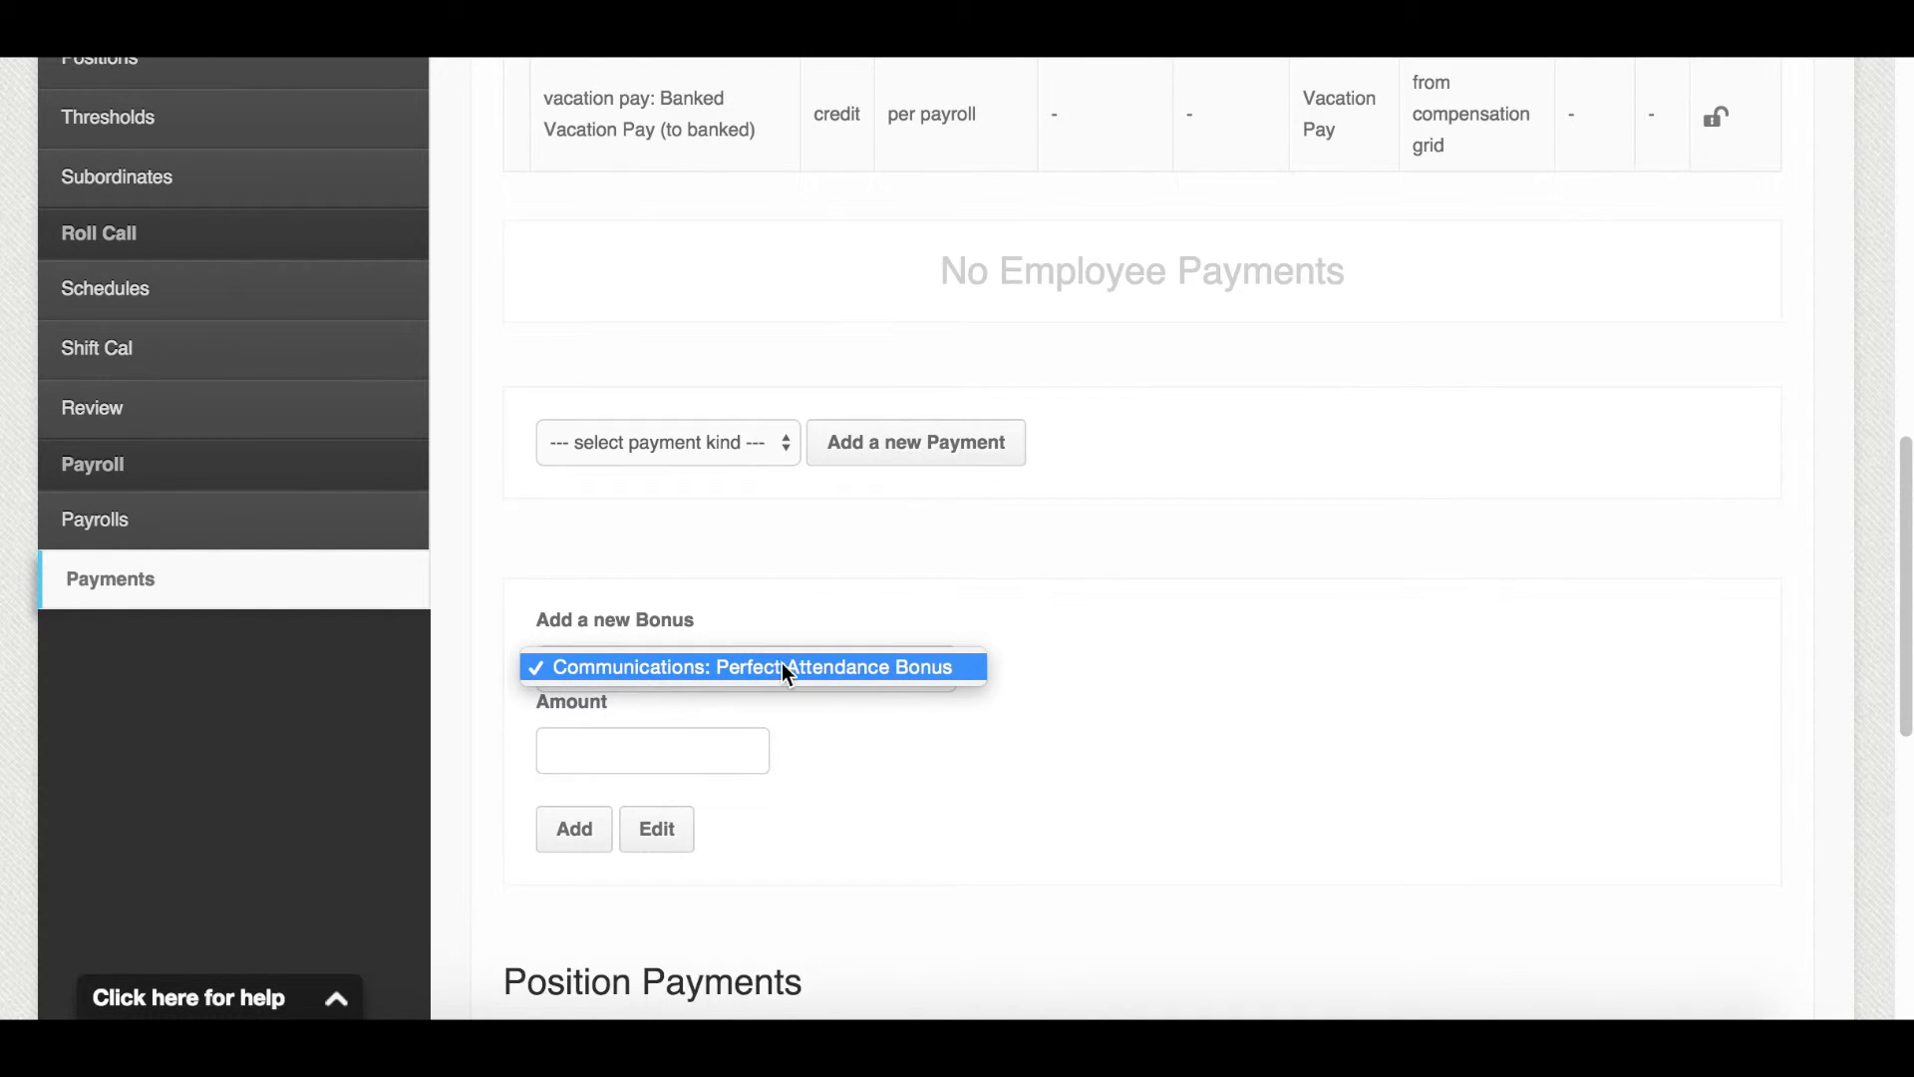
click(890, 679)
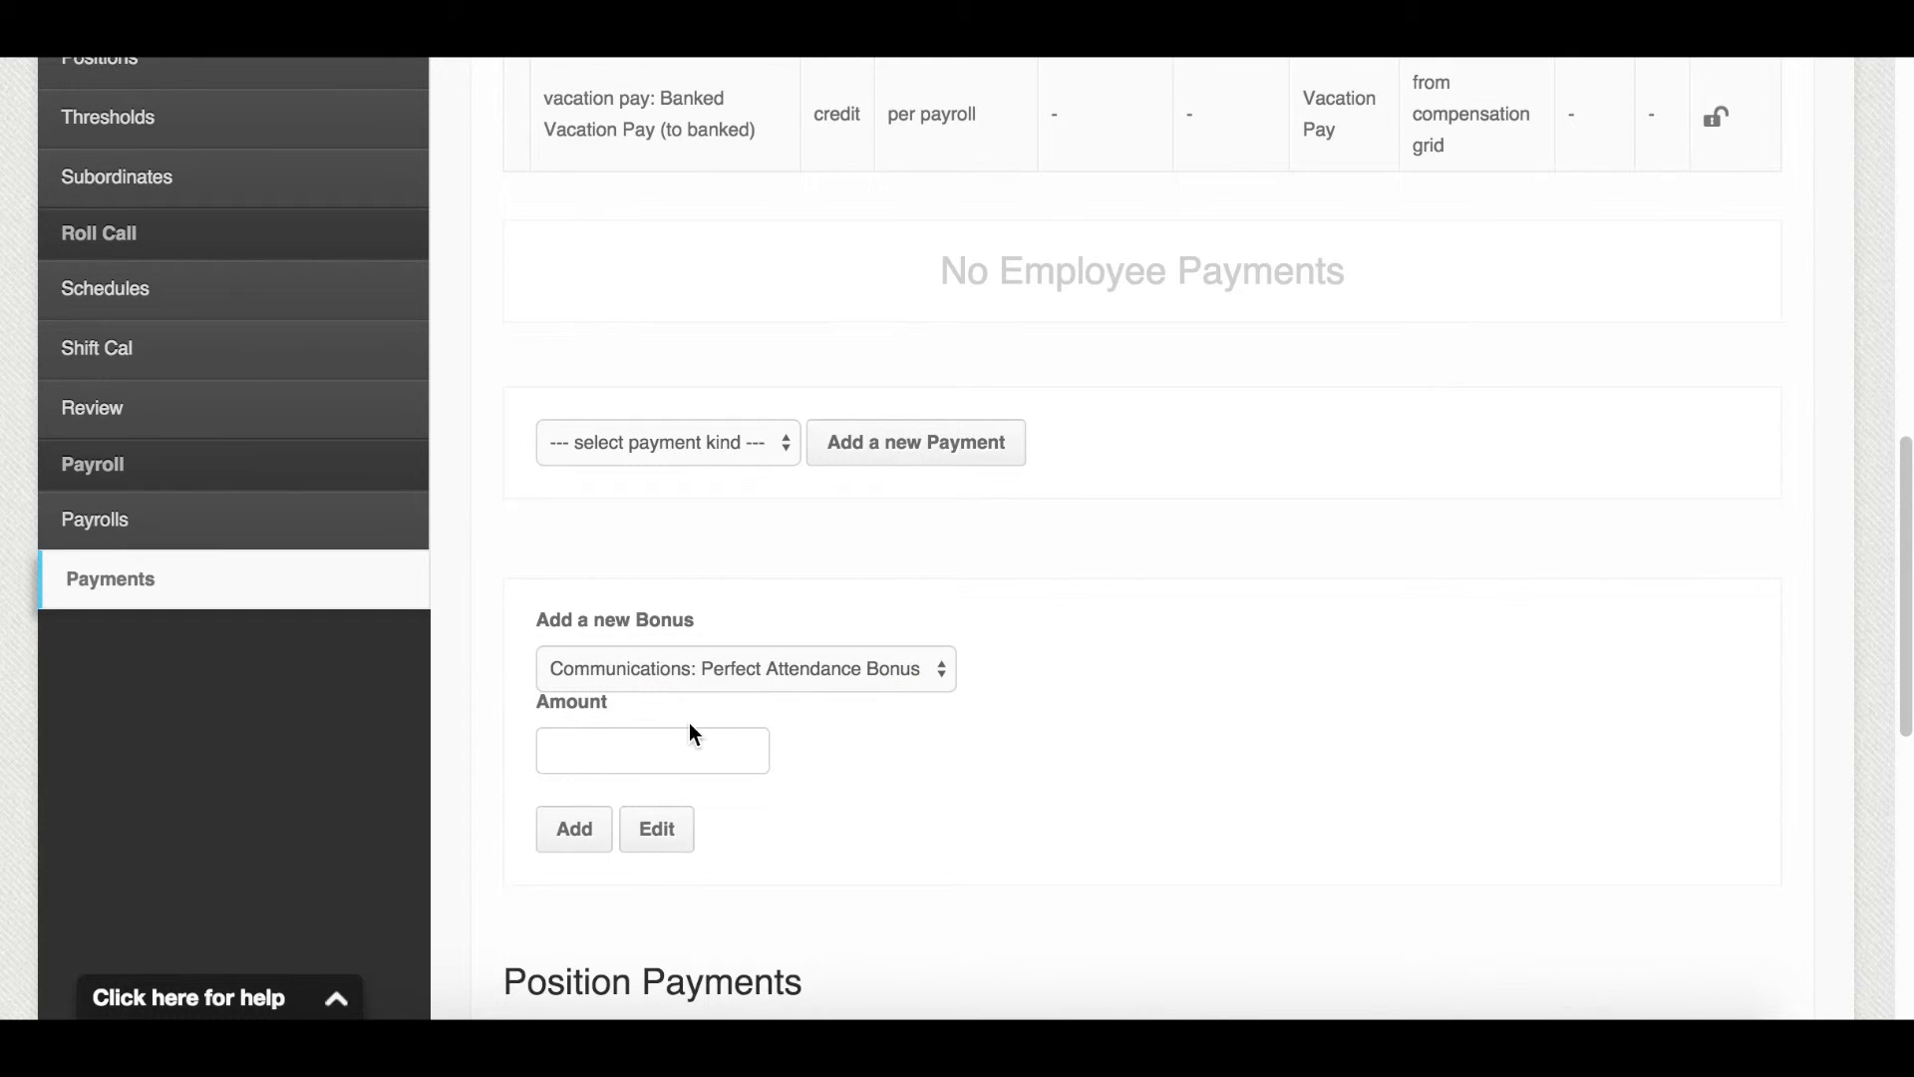
click(686, 750)
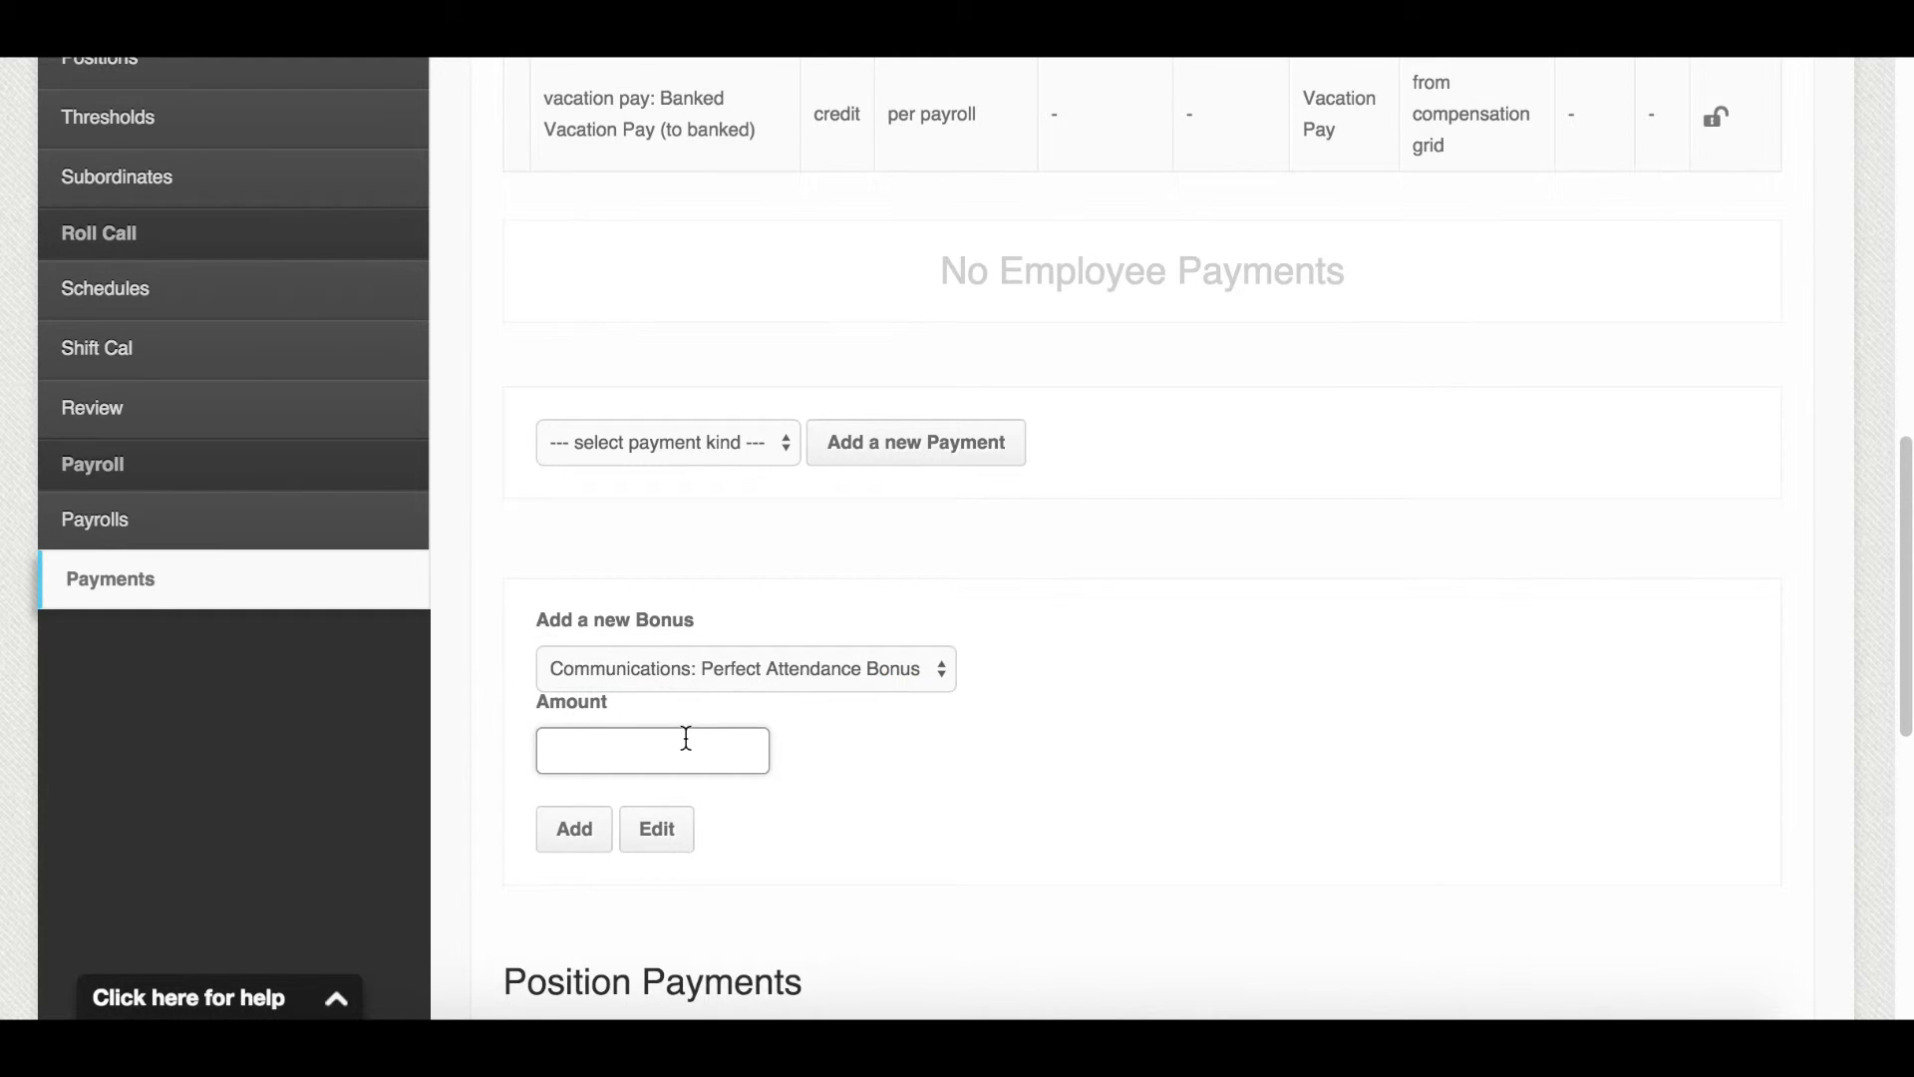
text(1000)
click(581, 832)
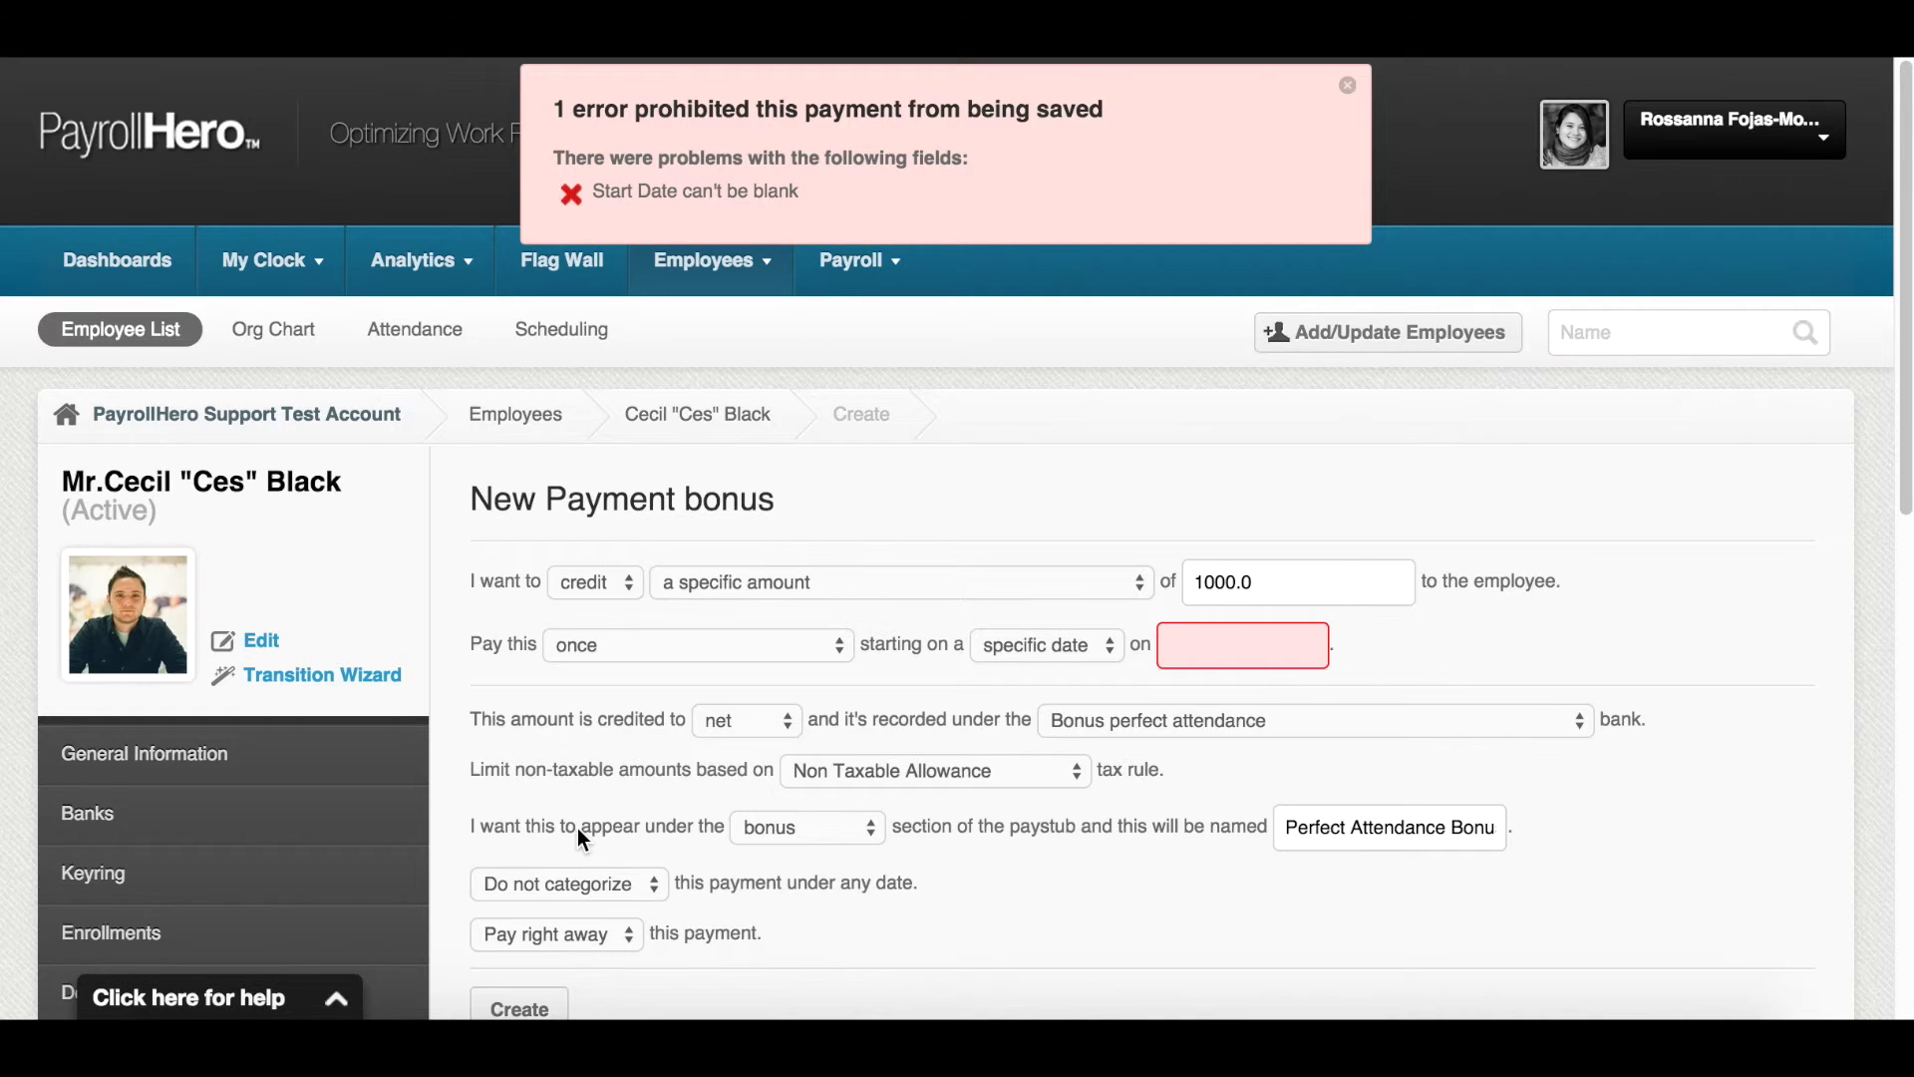
Step: Set the bonus payment's start date to 2015-08-31 and create it
click(1247, 646)
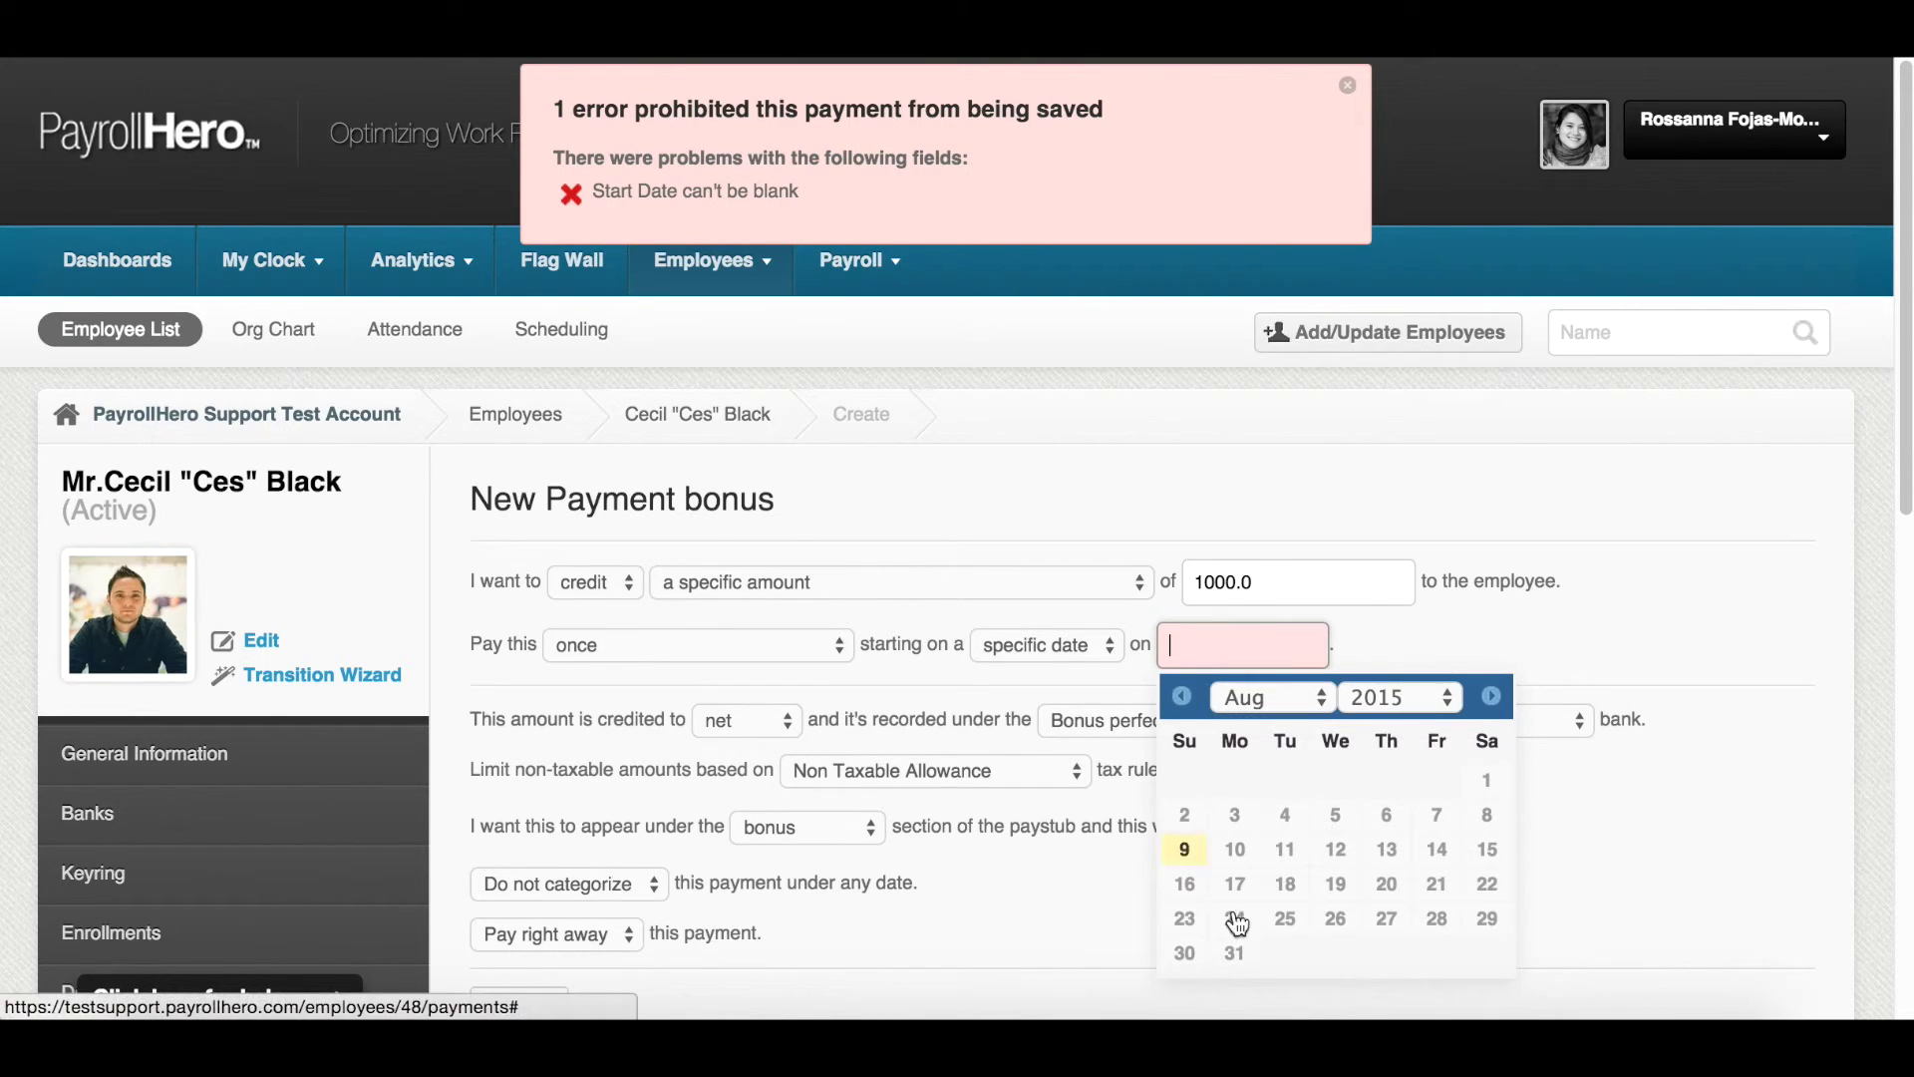
click(1239, 955)
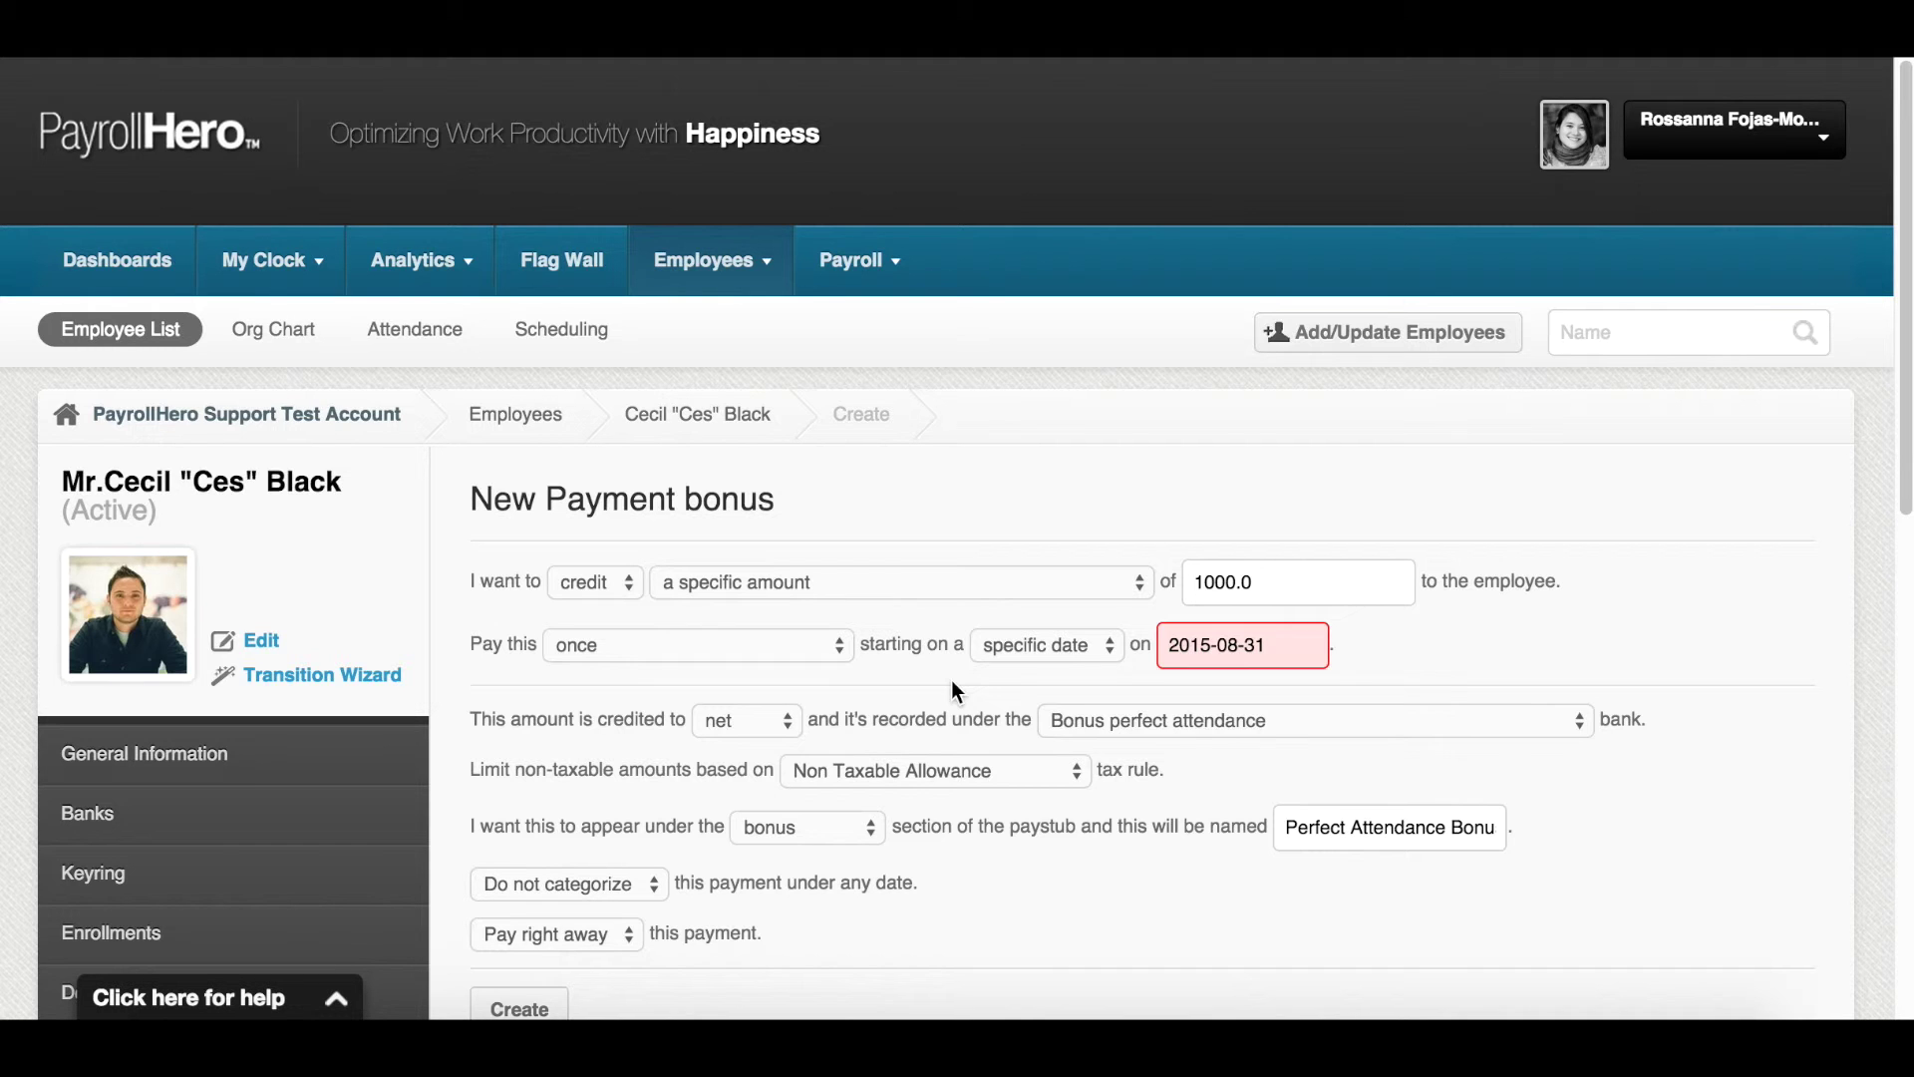
scroll(951, 680, down, 3)
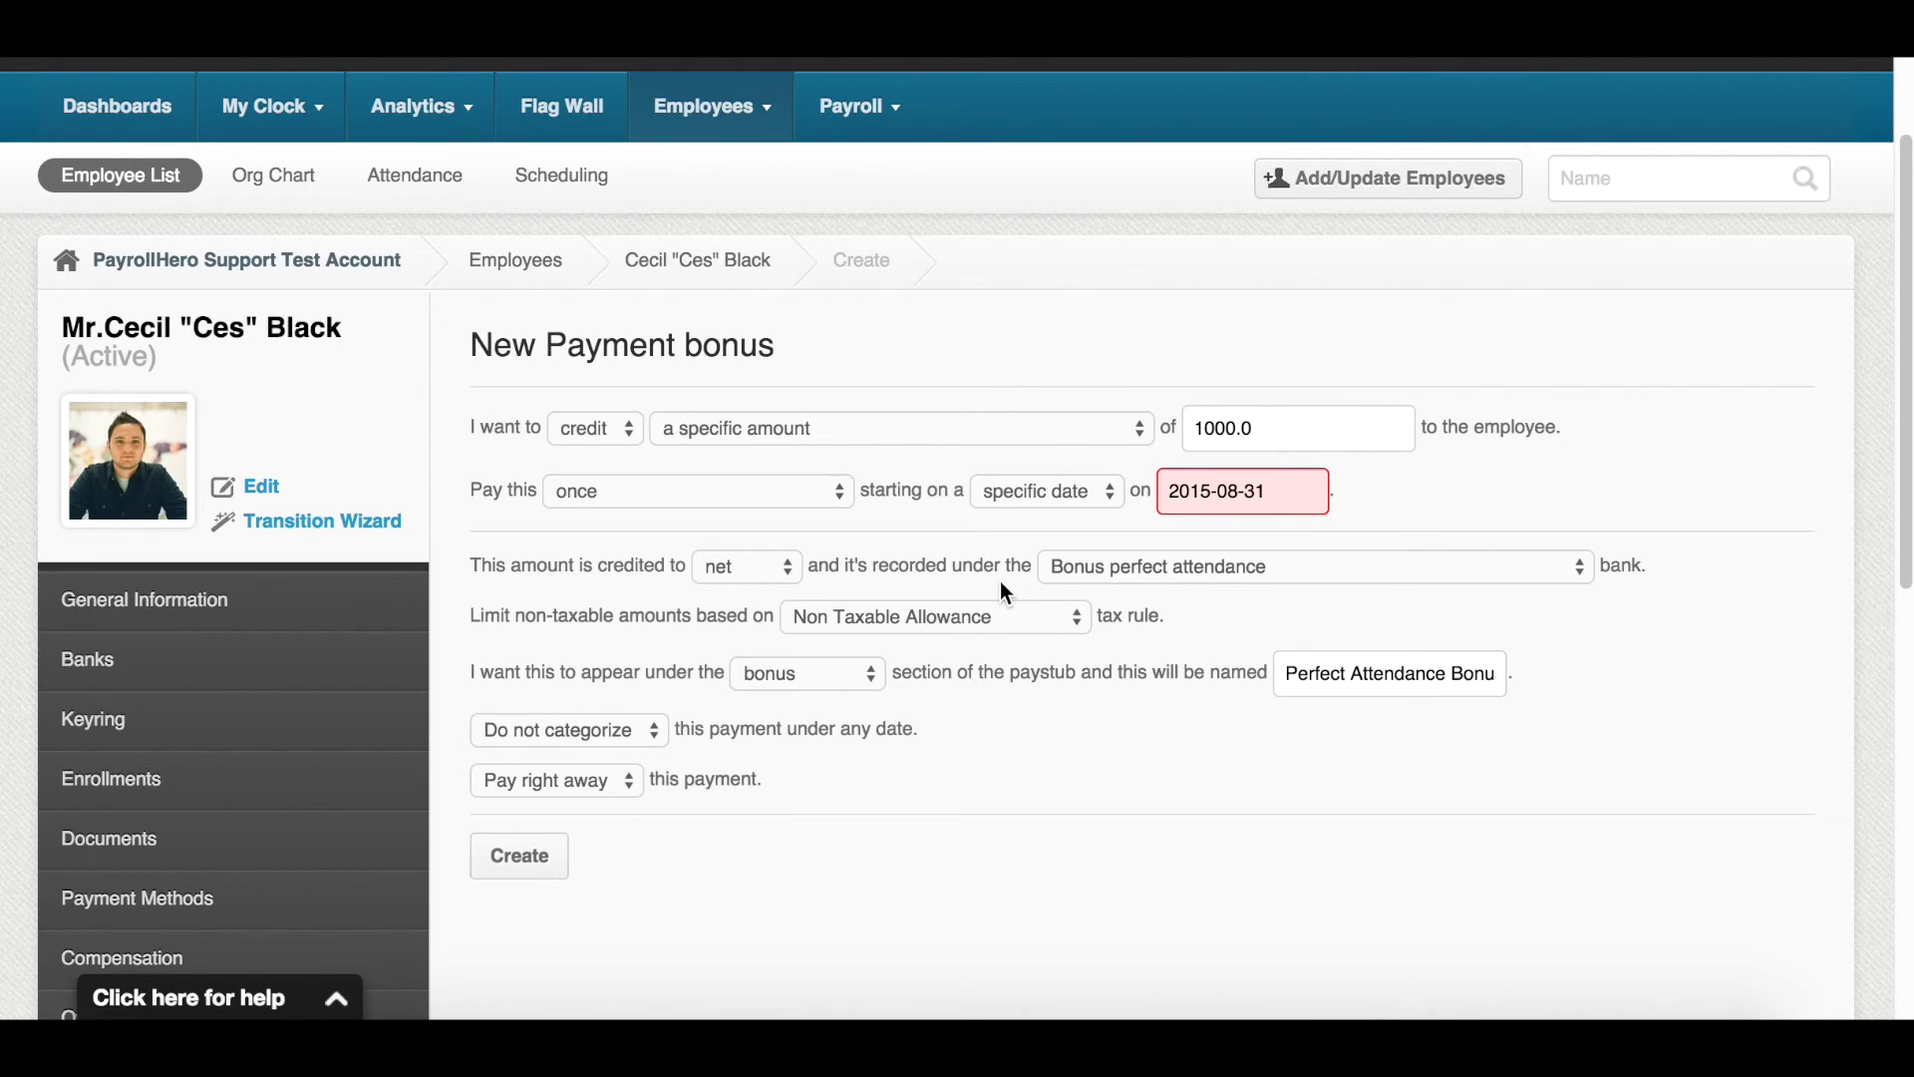
click(517, 859)
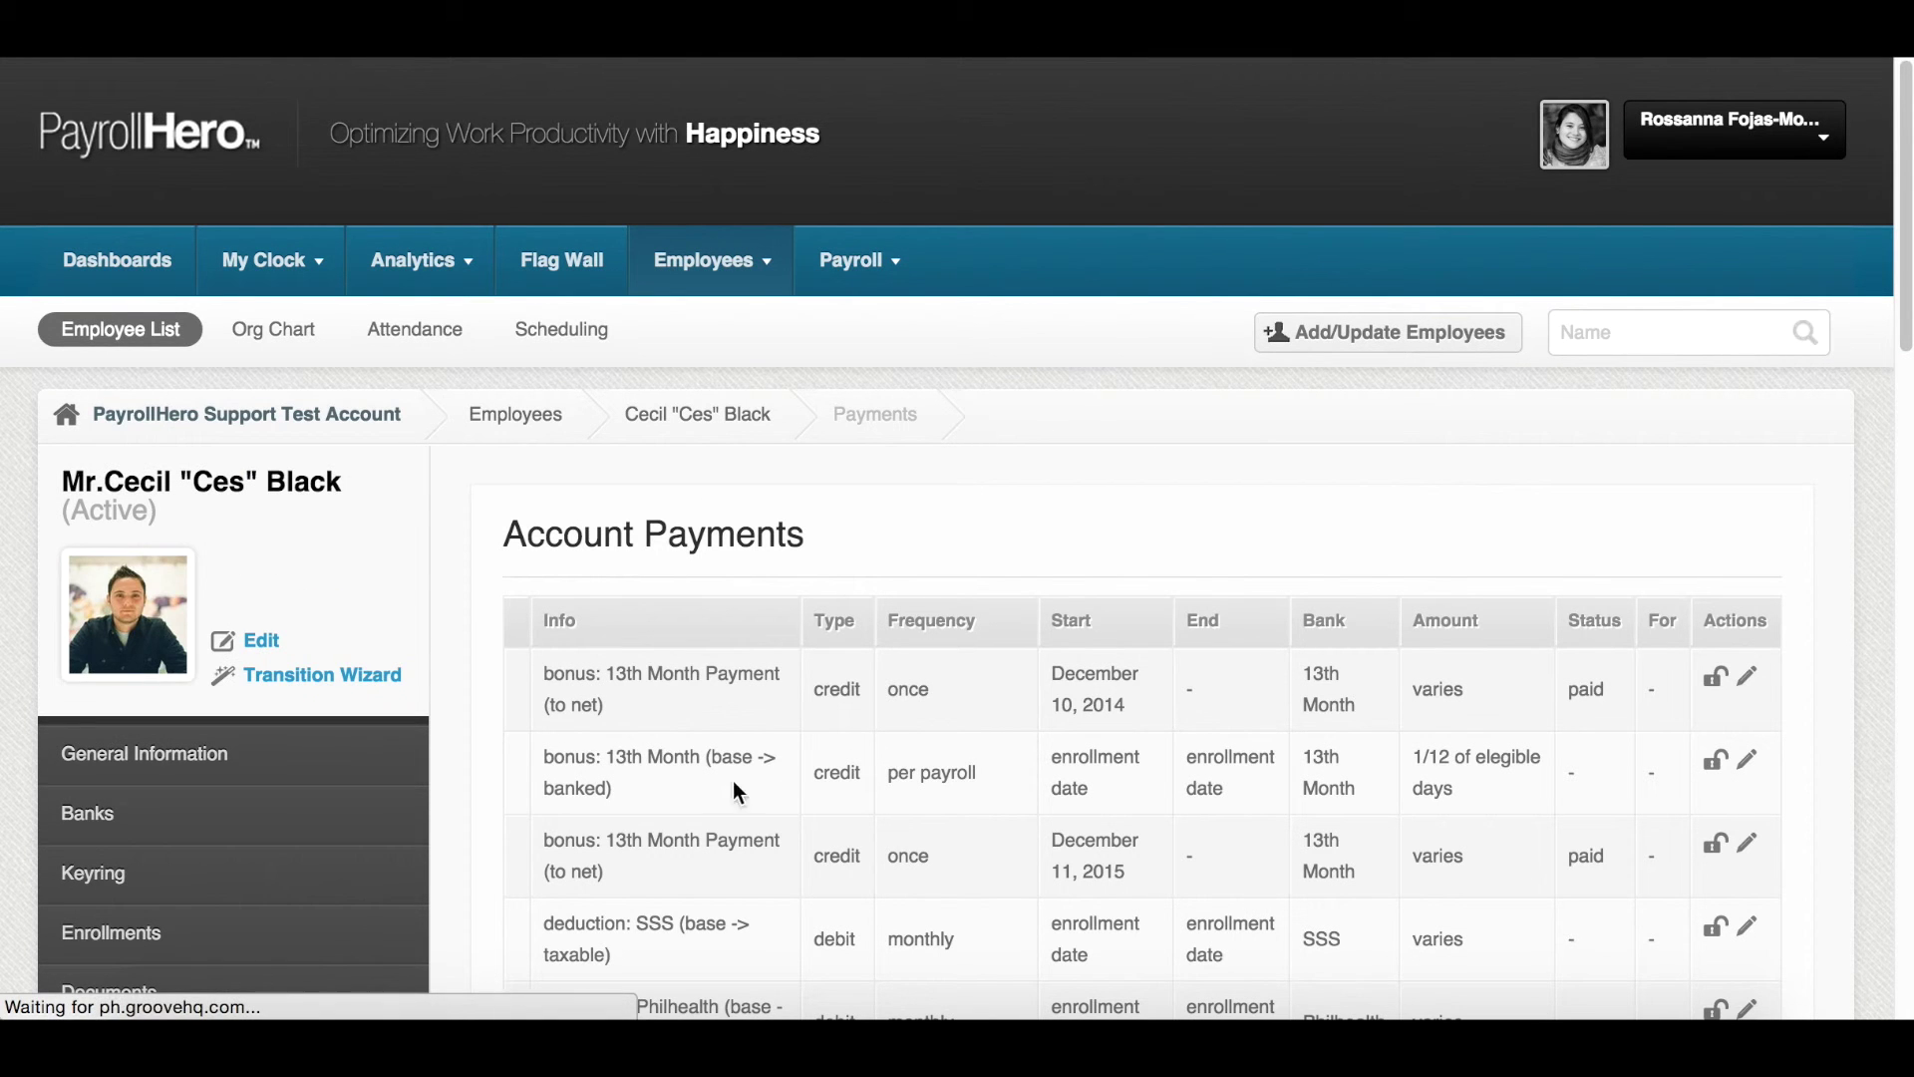
scroll(833, 774, down, 4)
scroll(834, 774, down, 6)
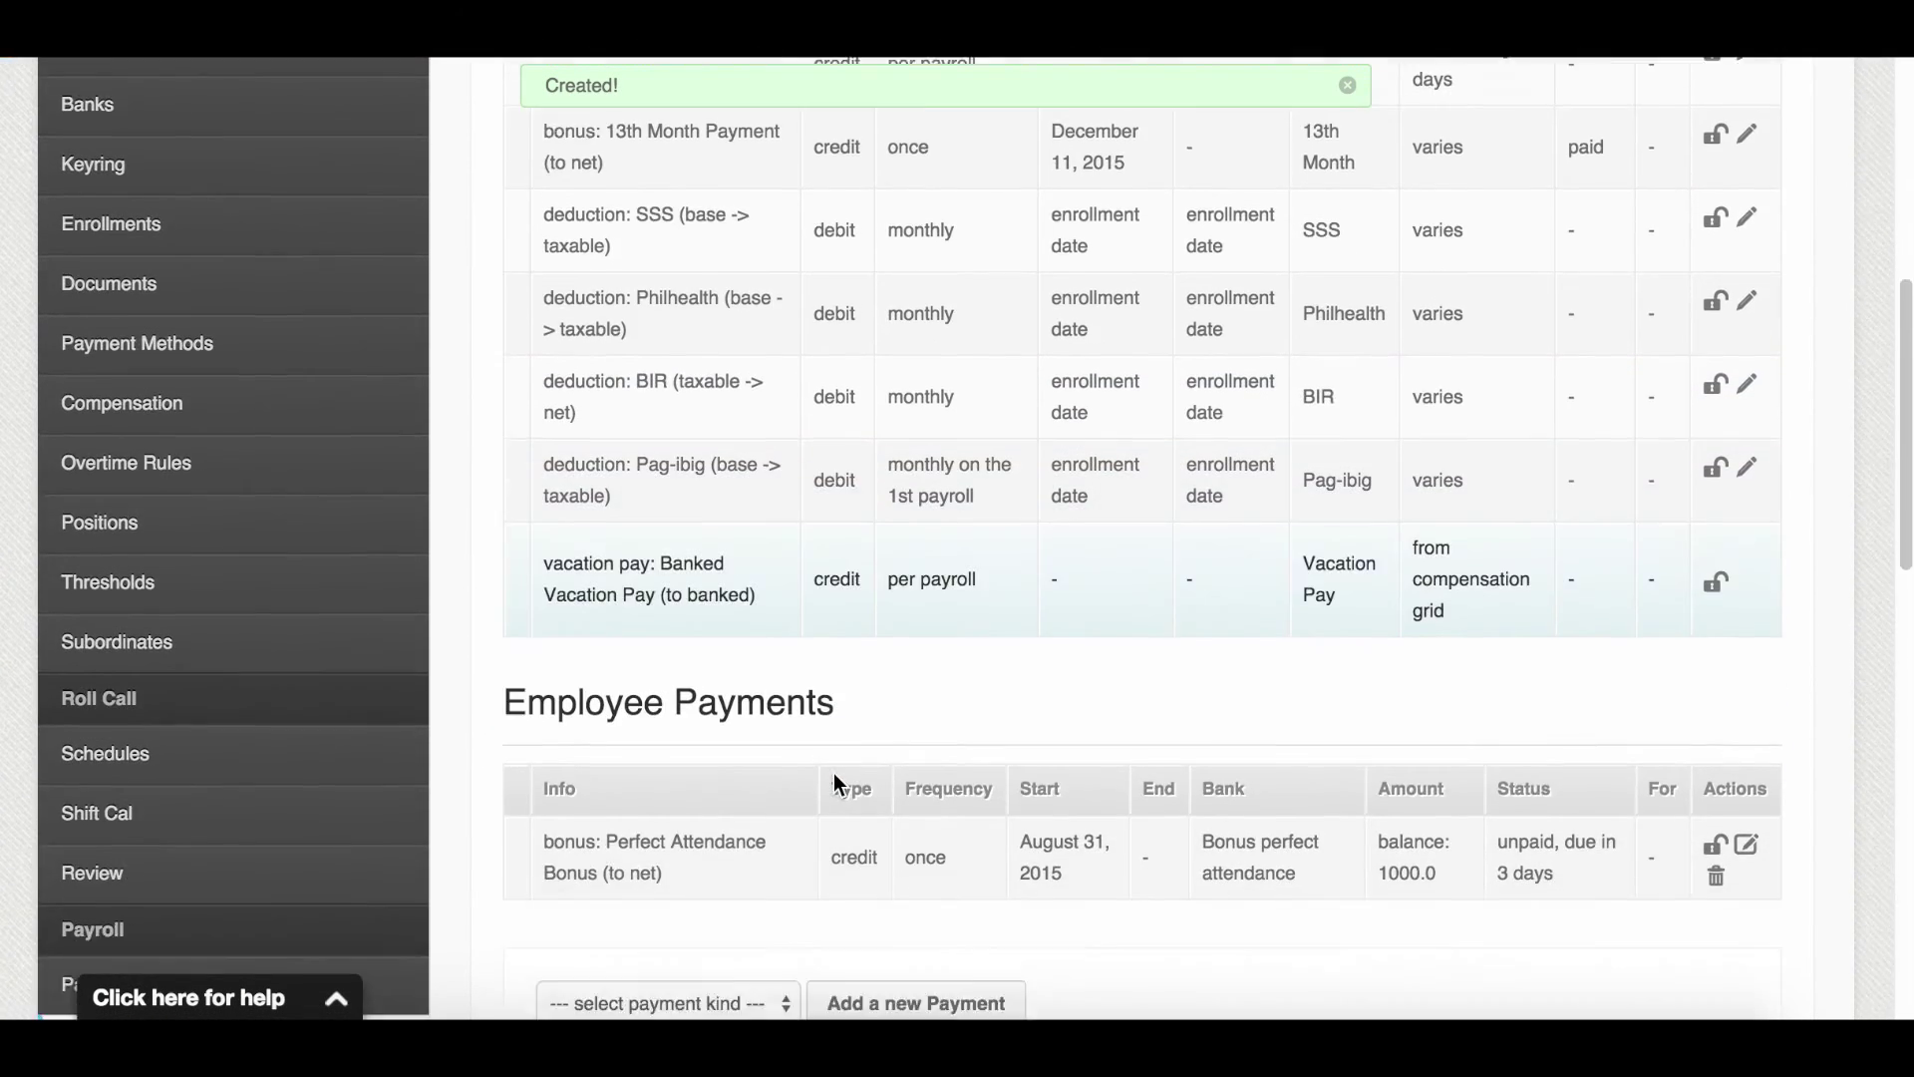